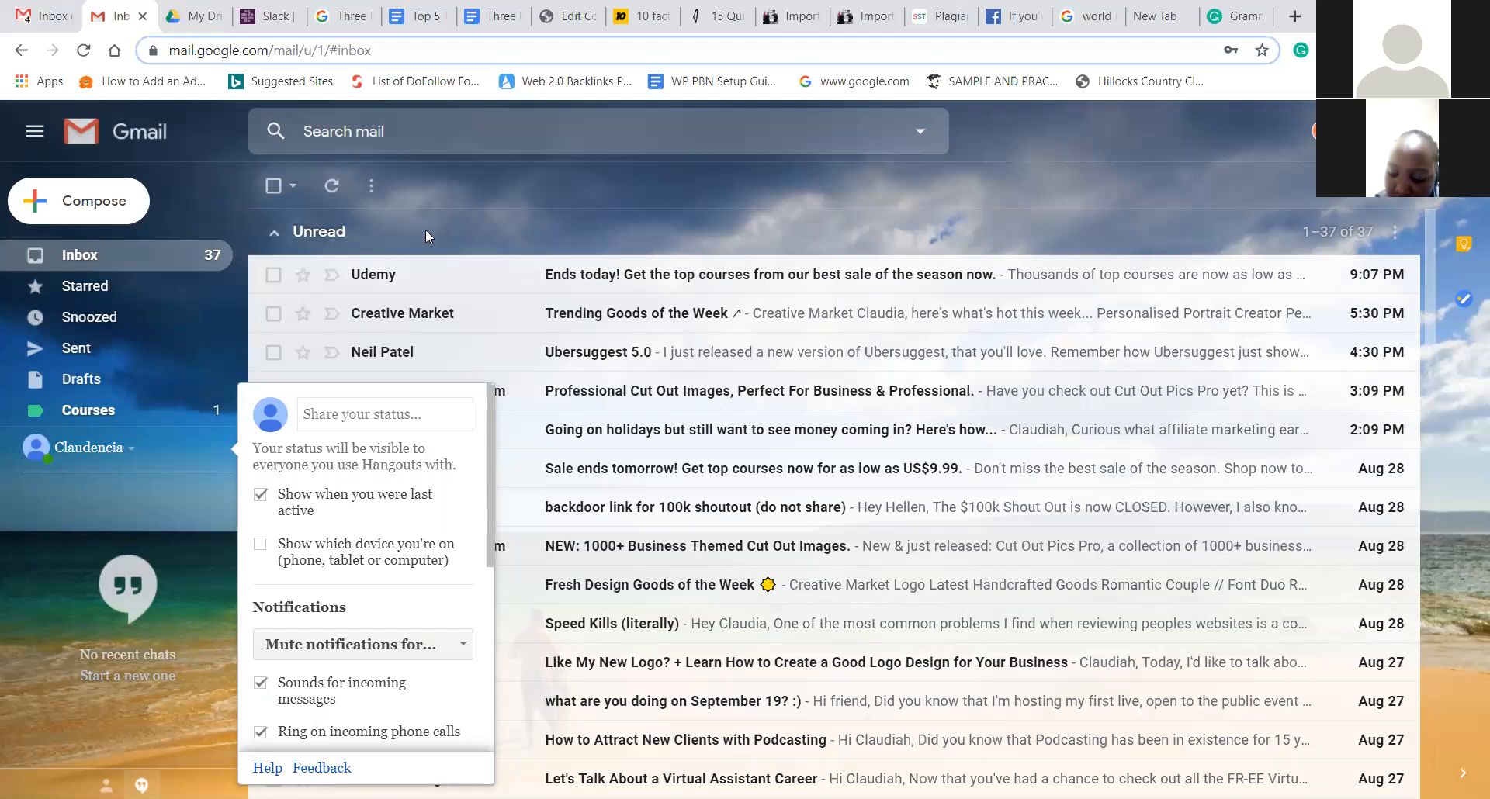
- Dismiss the Hangouts chat status panel, reopening it once and closing it again
left_click(458, 234)
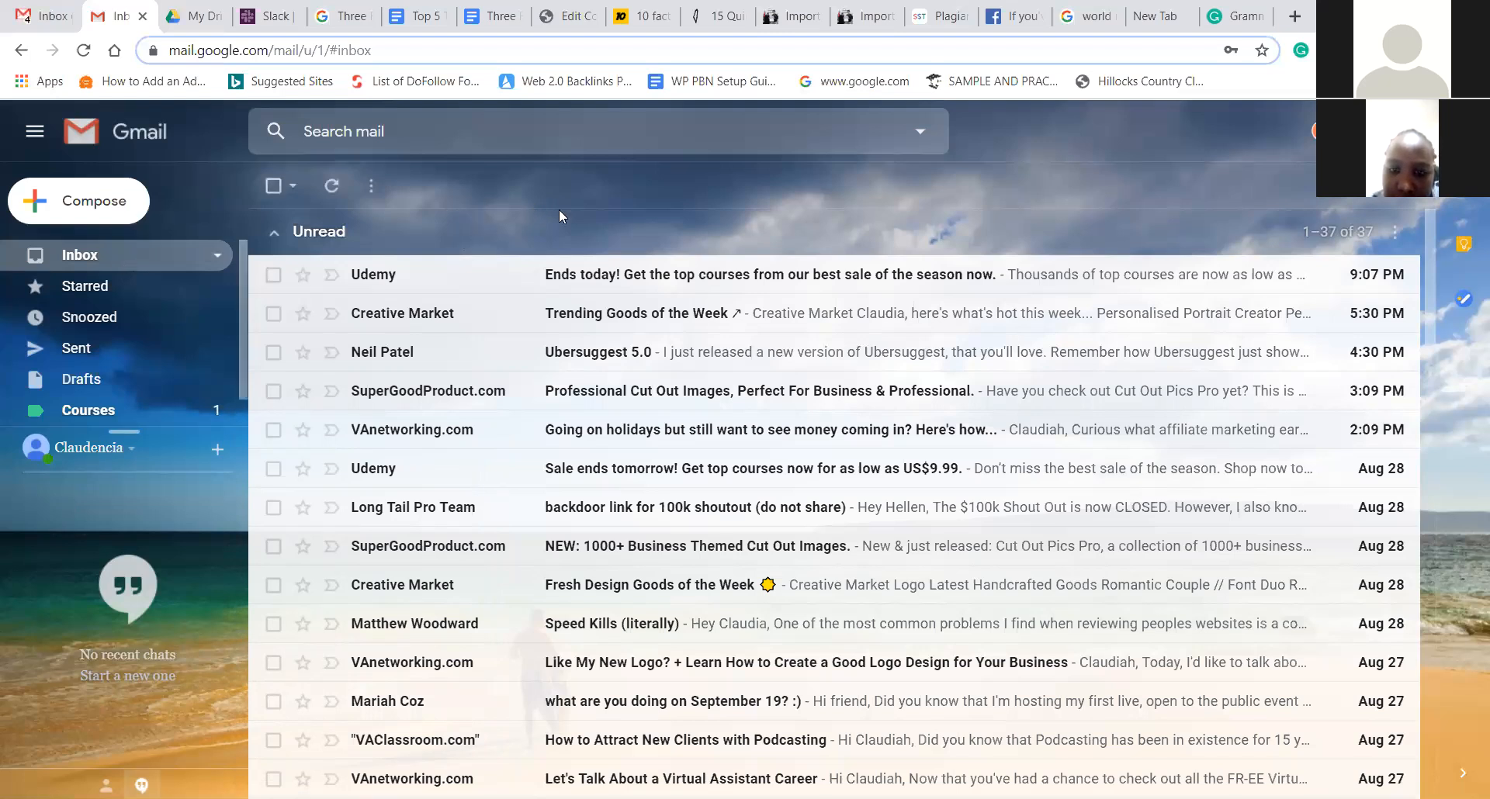
left_click(133, 448)
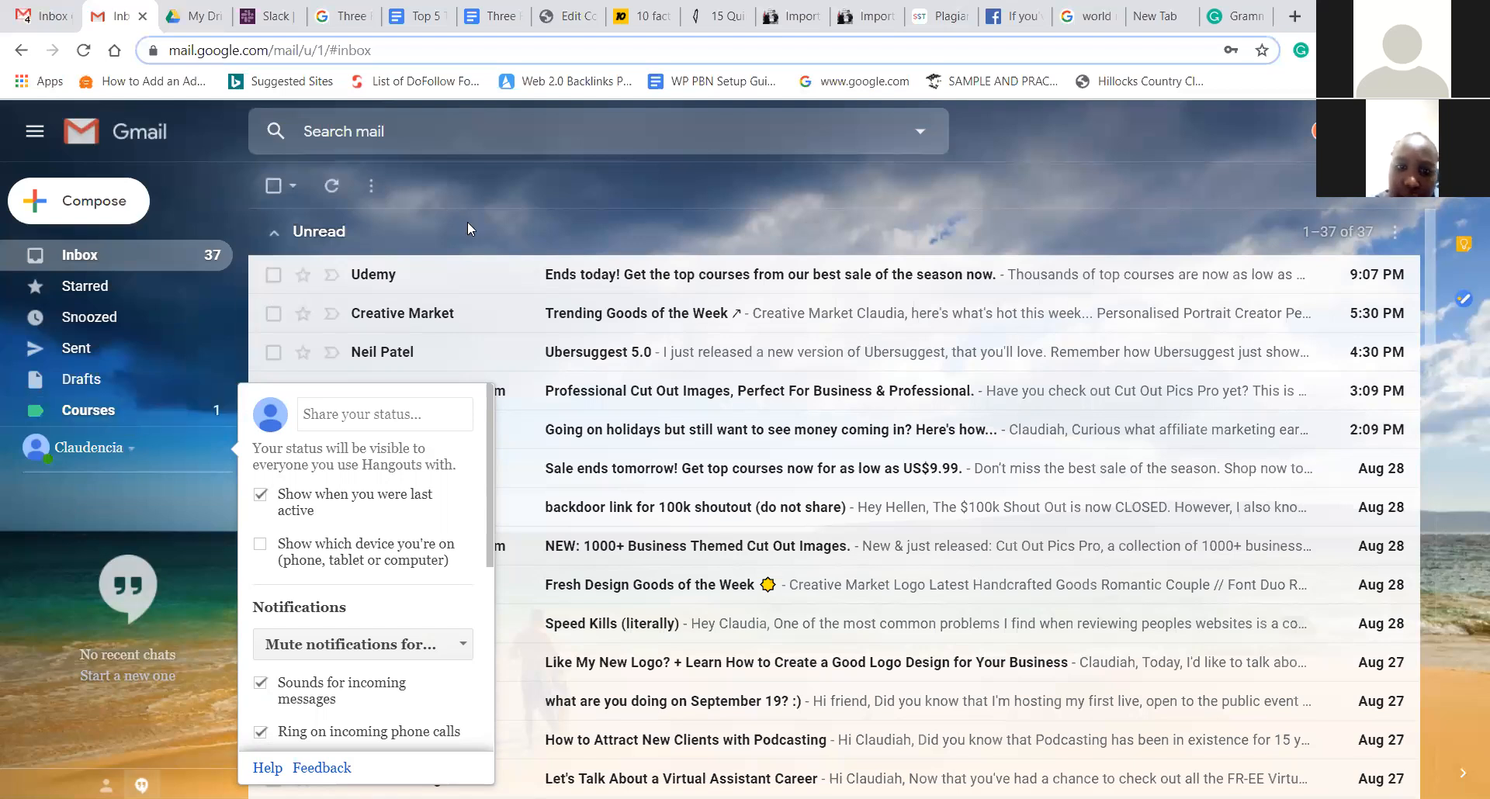
left_click(155, 368)
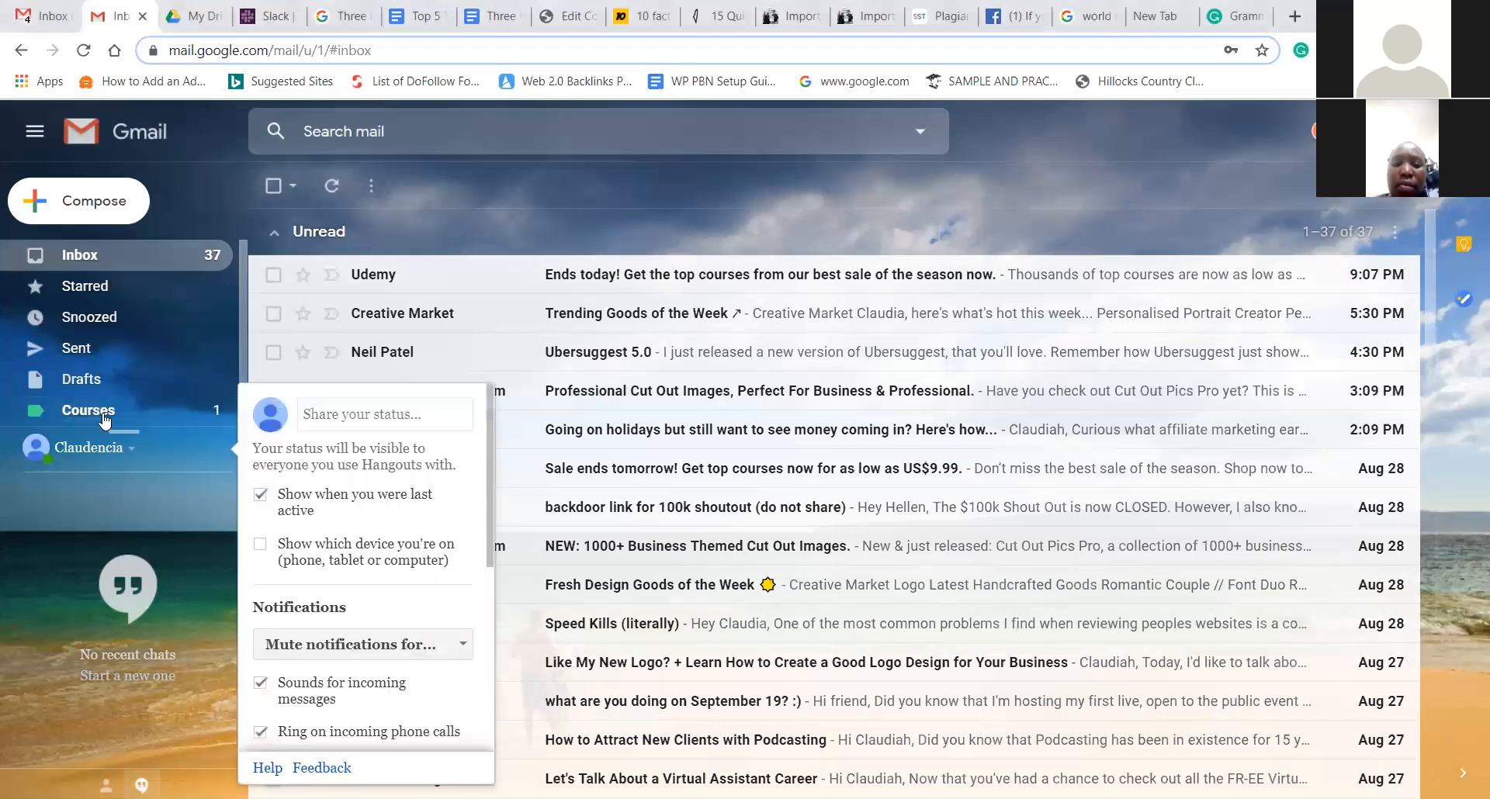
- Give the Courses label a red label color
left_click(216, 412)
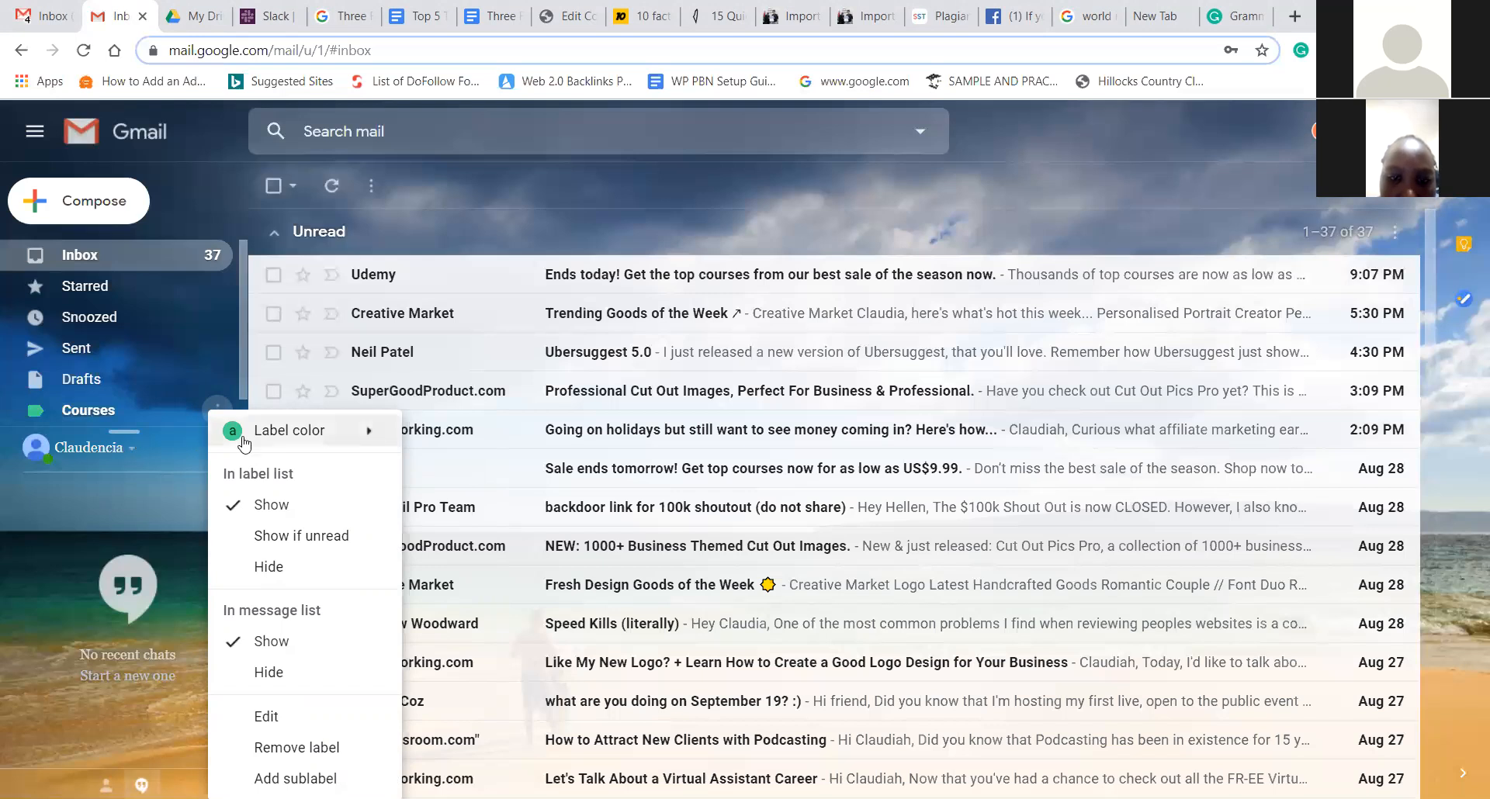
mouse_move(244, 444)
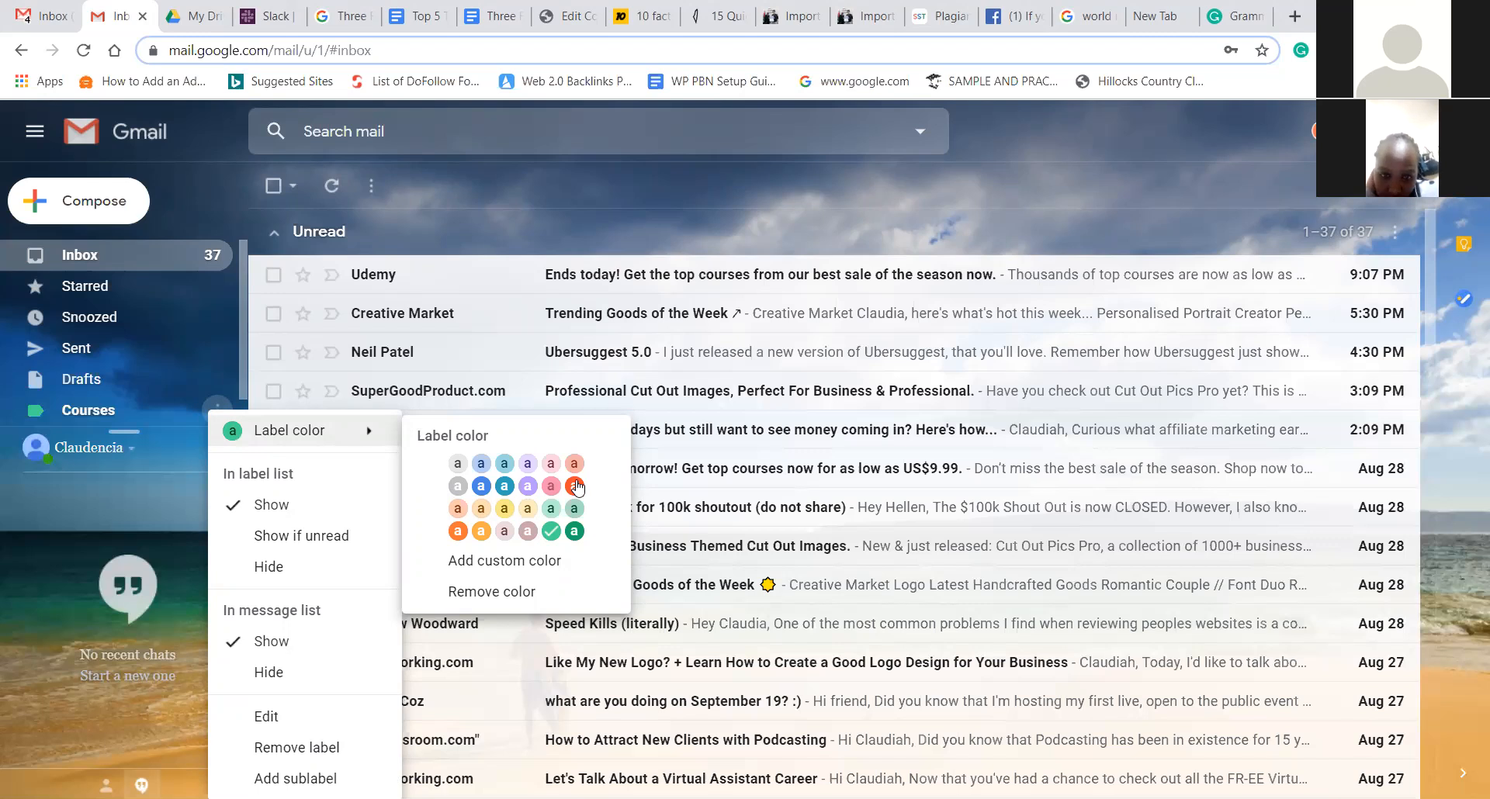
mouse_move(307, 437)
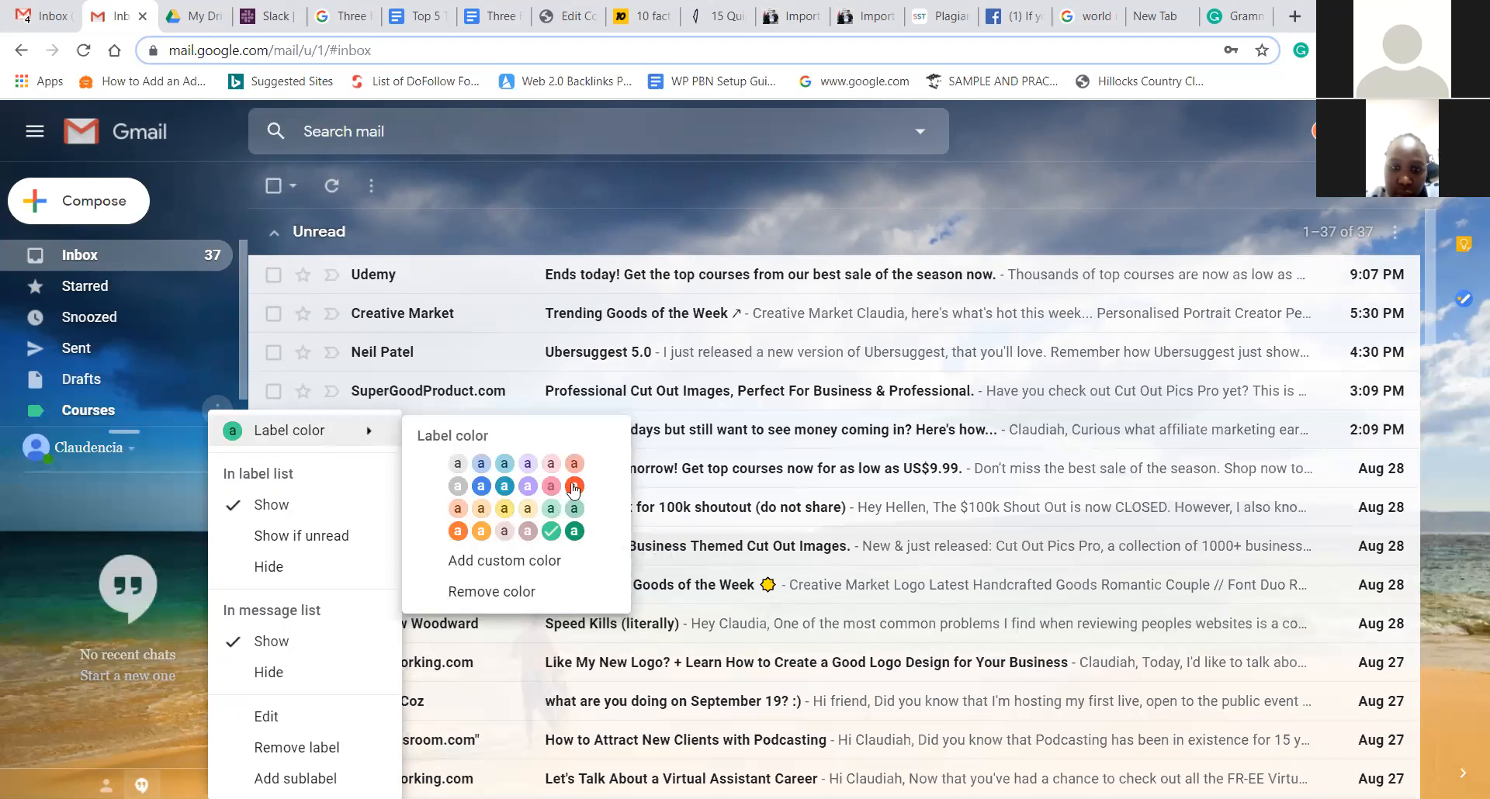
left_click(574, 486)
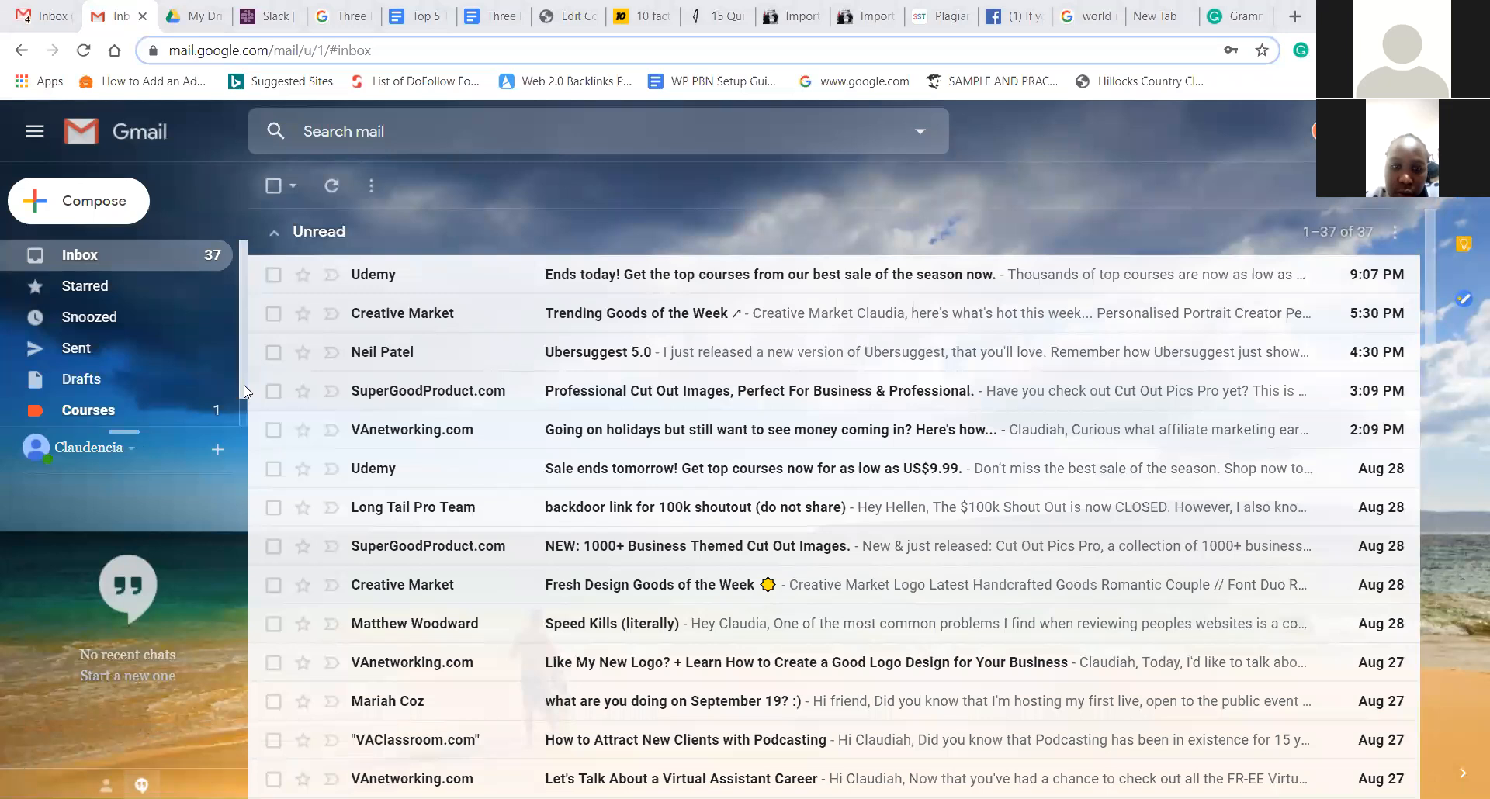
- Expand the sidebar's More section to reveal the extra labels and options
scroll(243, 403, "down", 1)
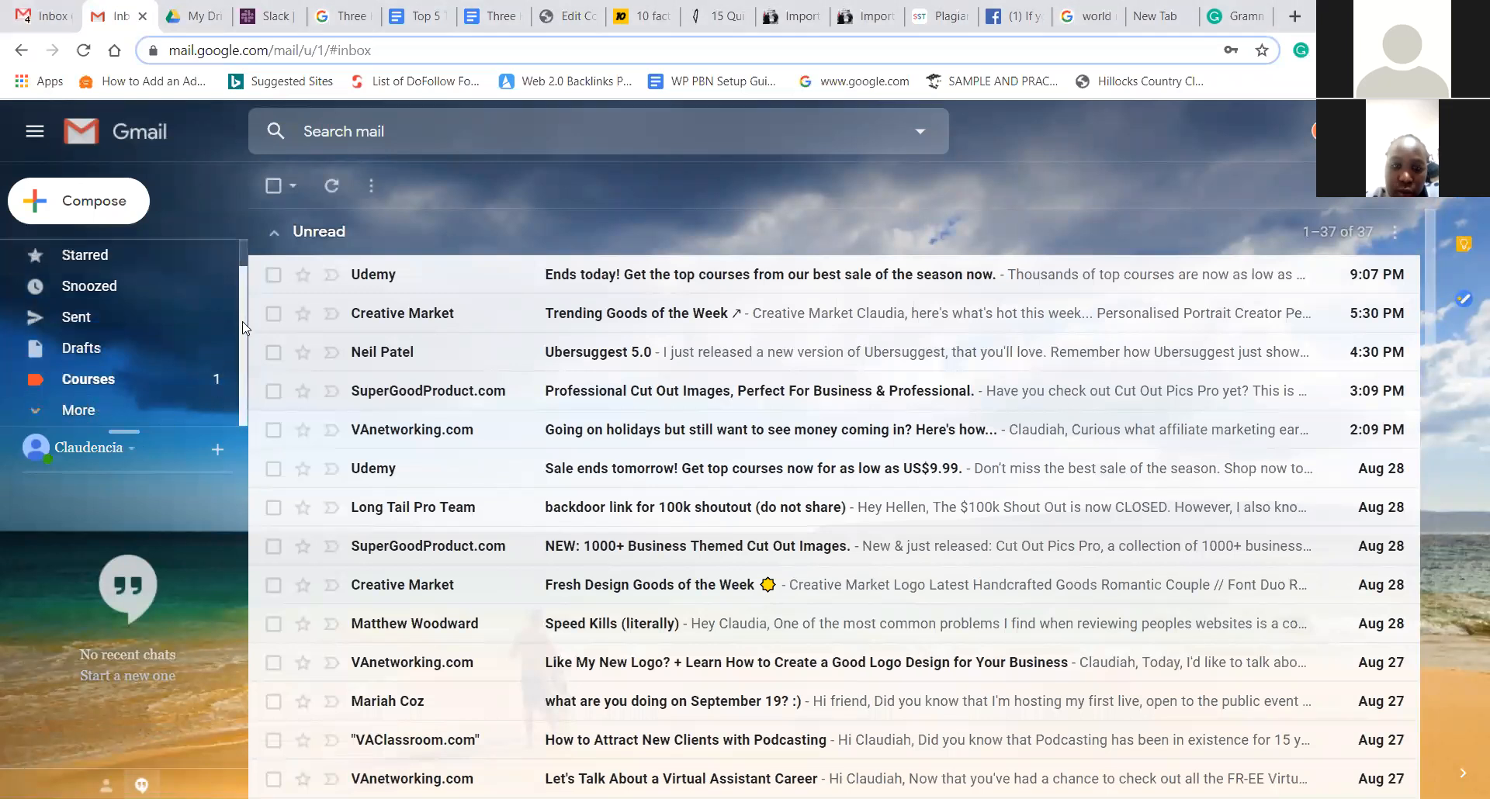
left_click(230, 416)
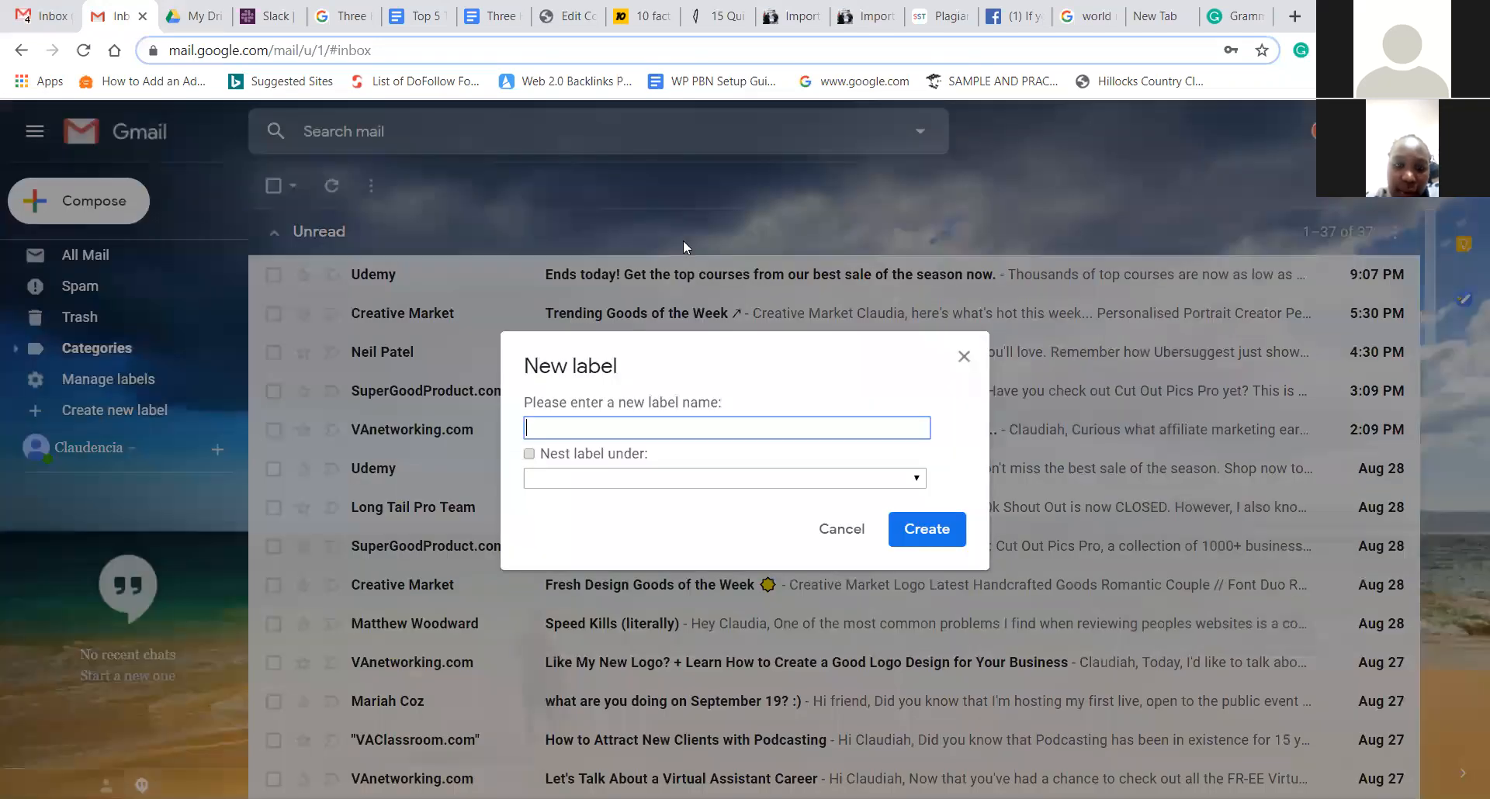
- Enter 'Students' as the new label's name
left_click(557, 262)
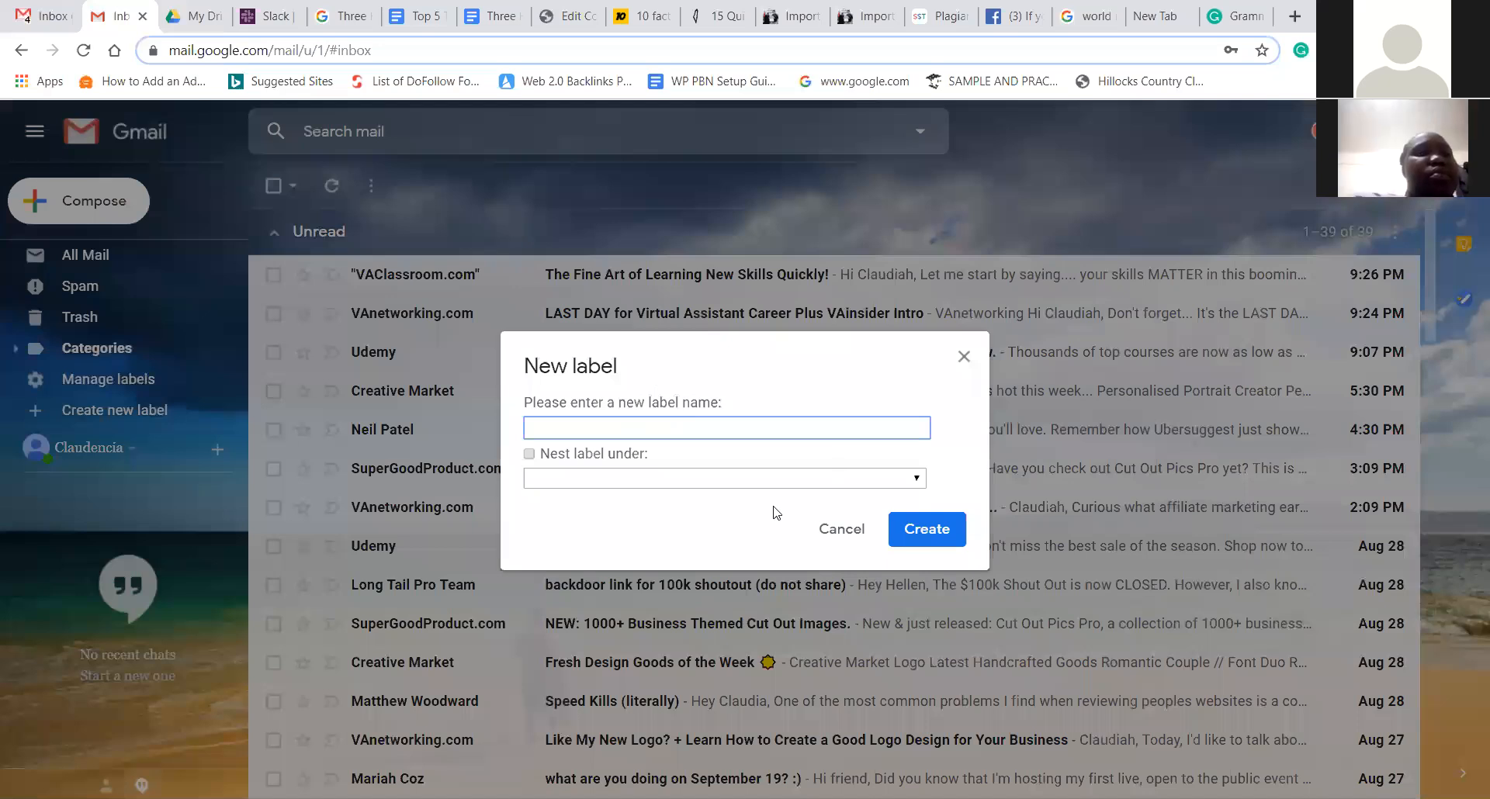
type("Students")
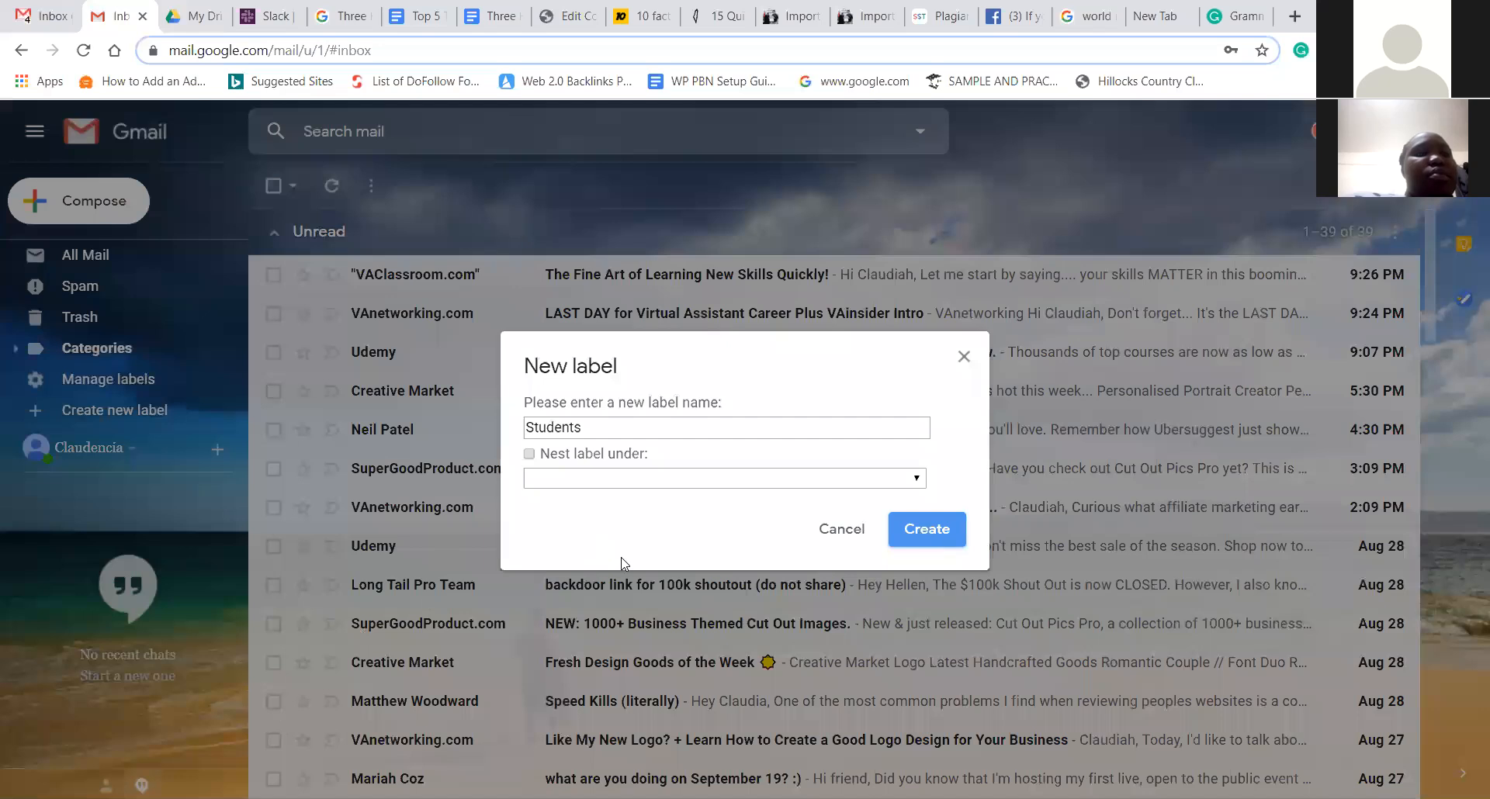
- Try to create the Students label, then close the dialog after the 'already exists' warning
key("Return")
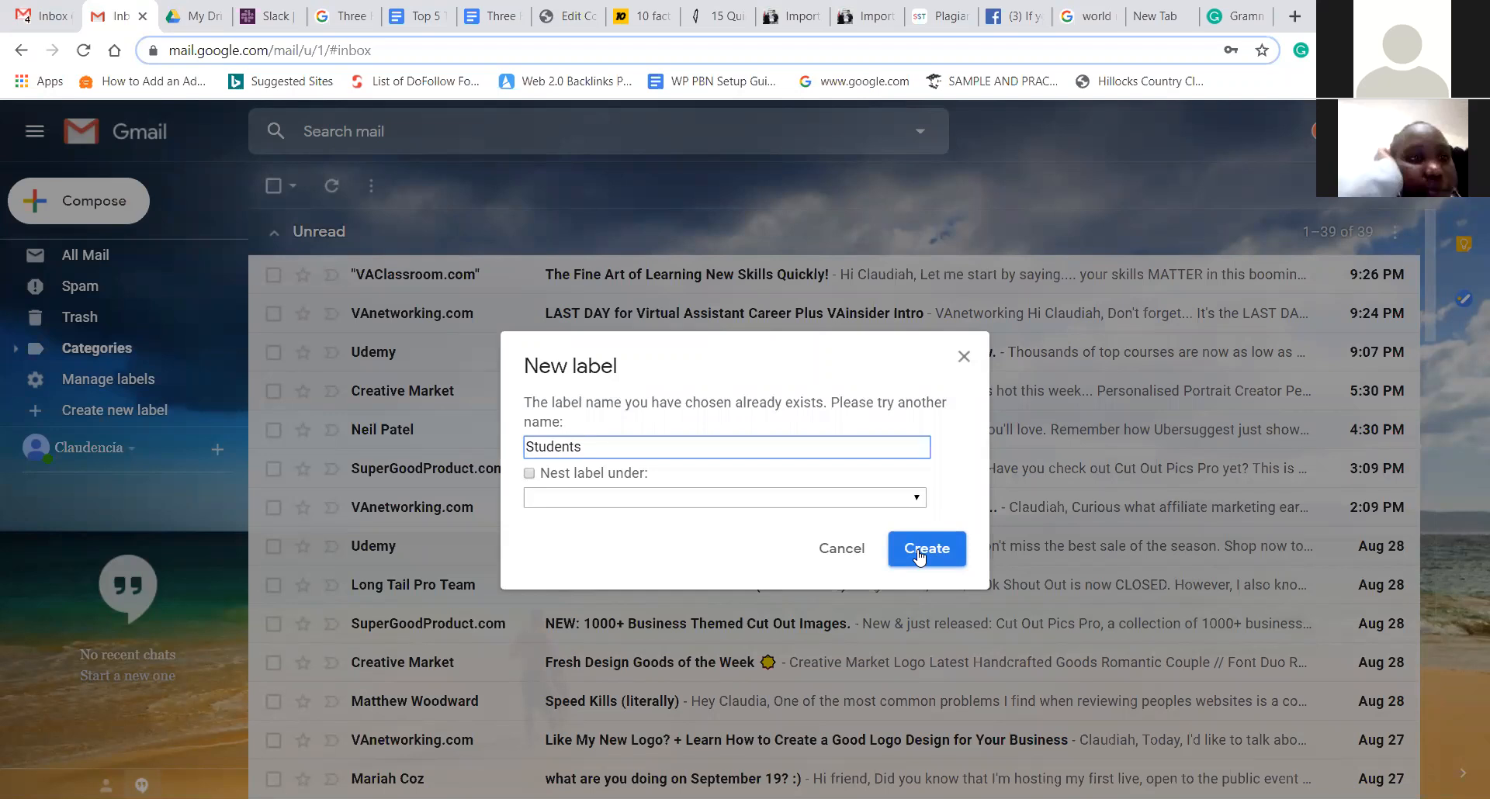
left_click(918, 553)
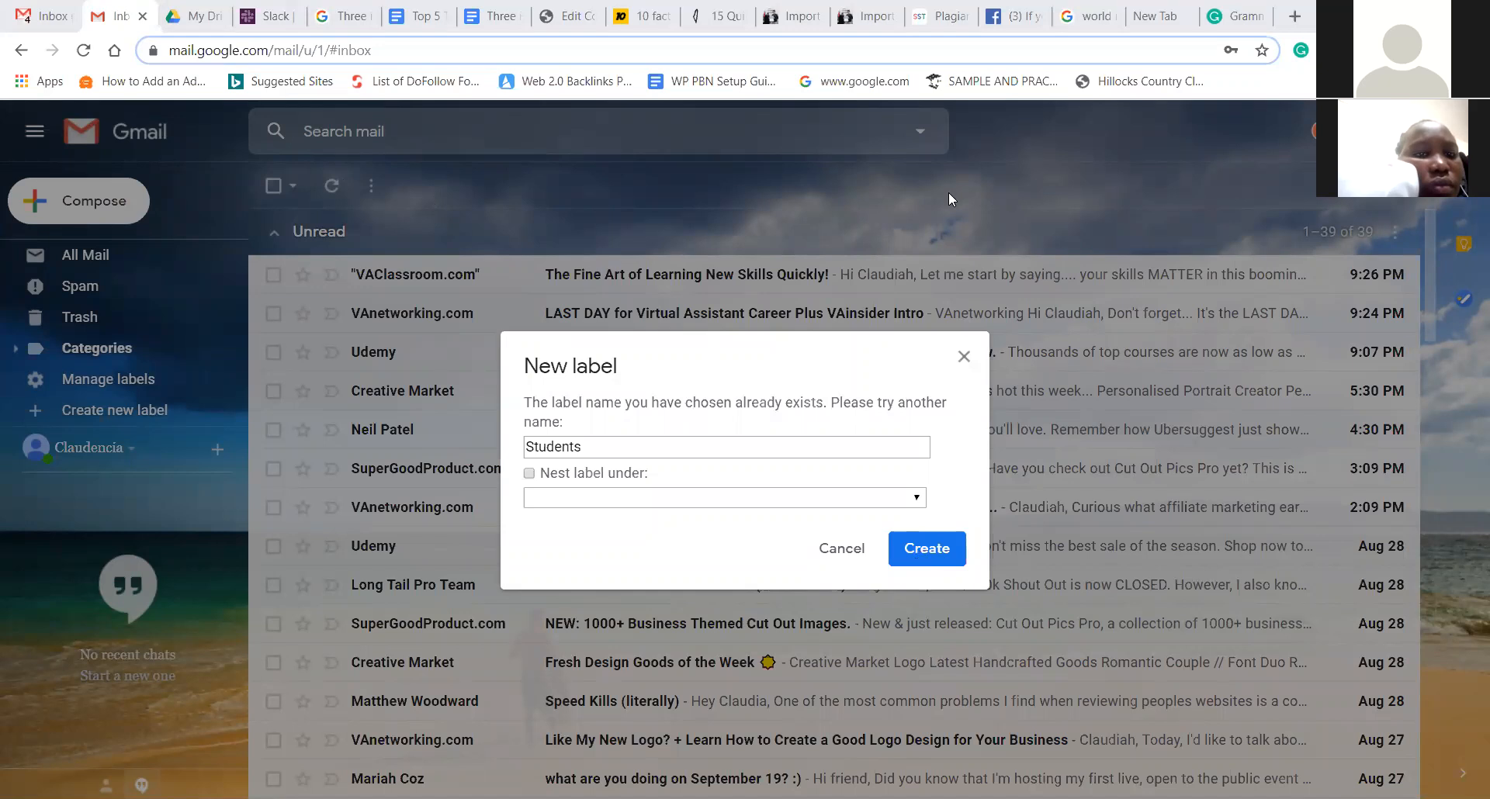
left_click(912, 558)
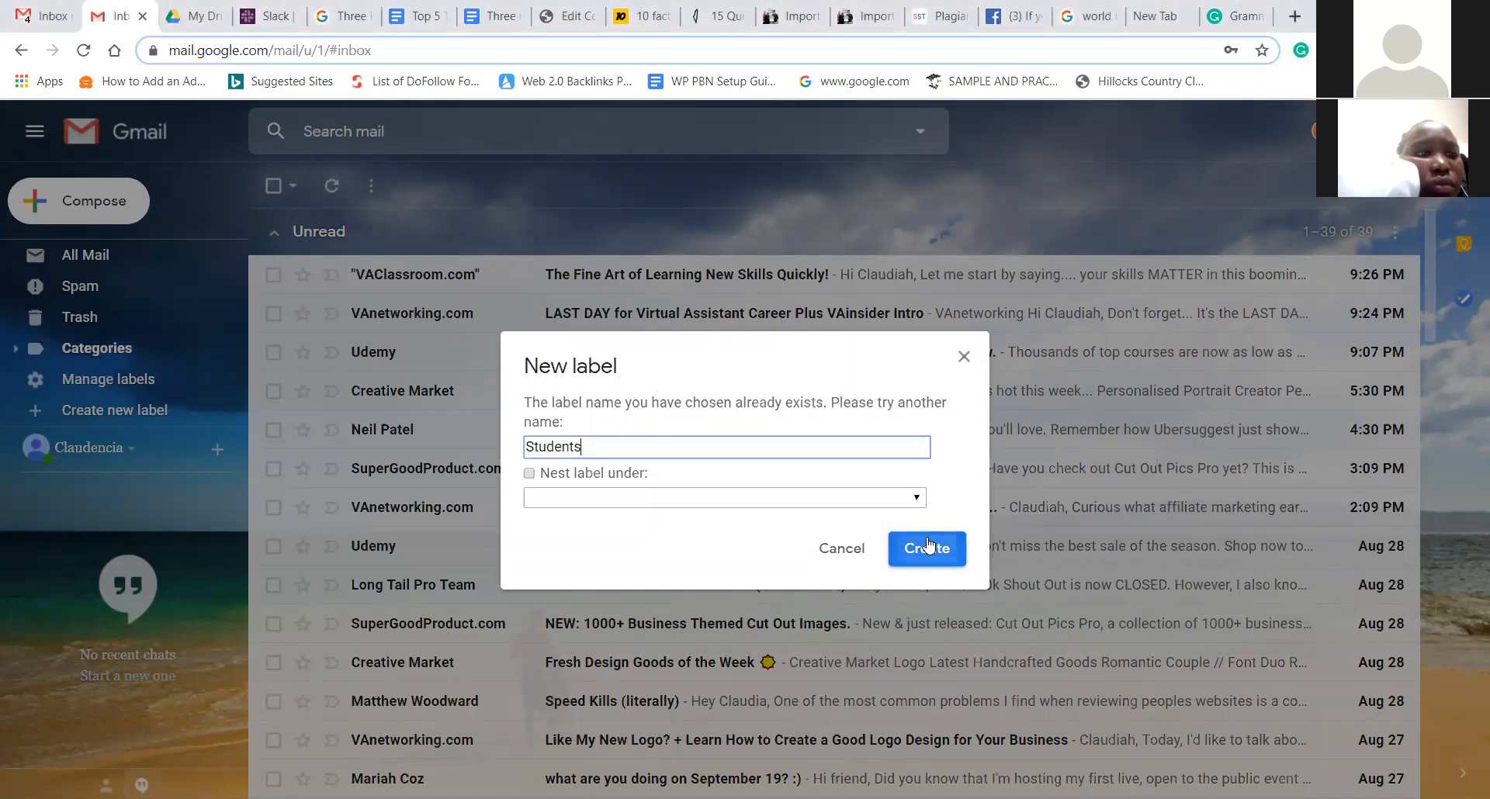
left_click(964, 358)
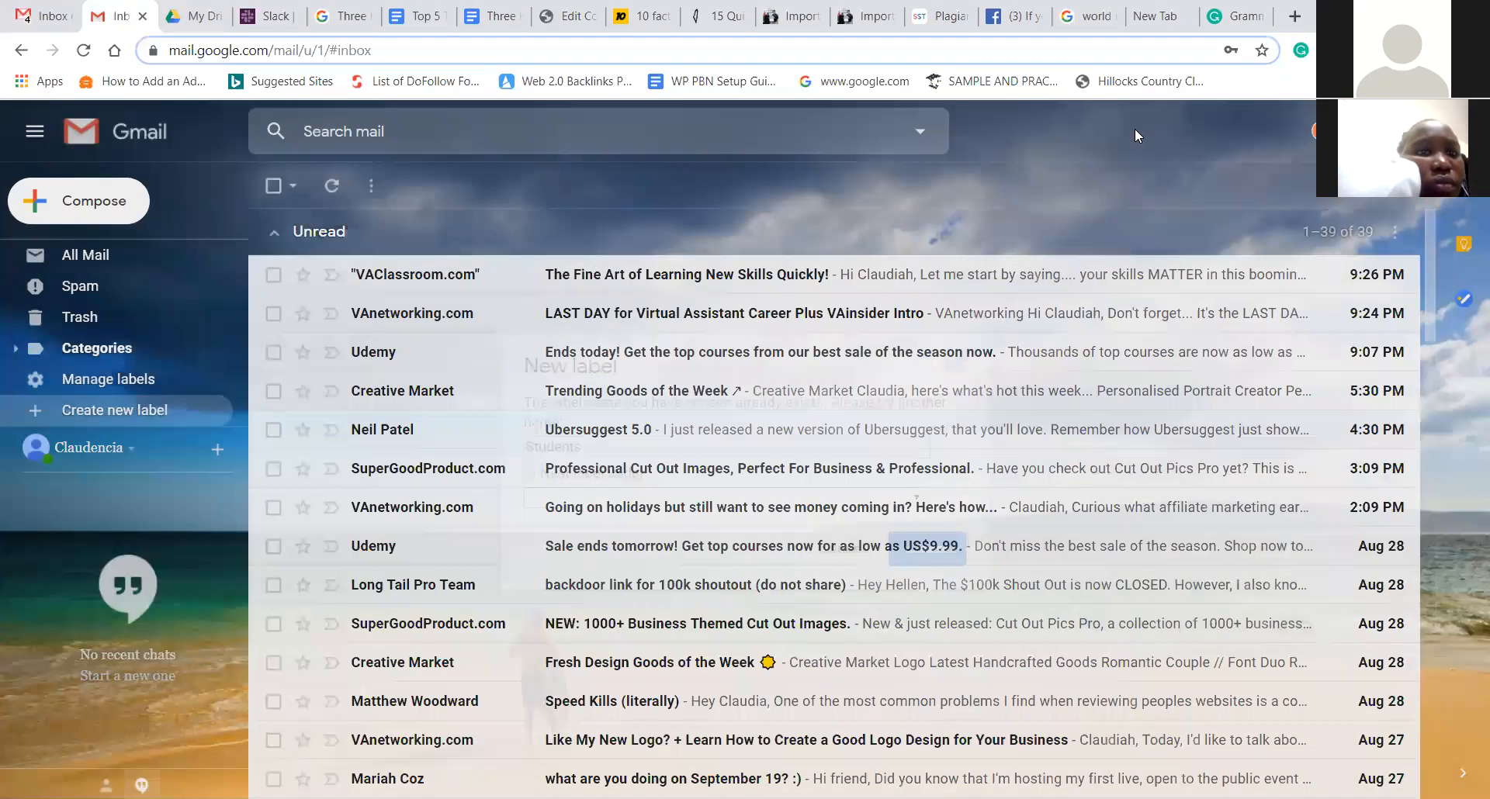
- Go to Gmail's full Settings through the gear menu
left_click(1342, 215)
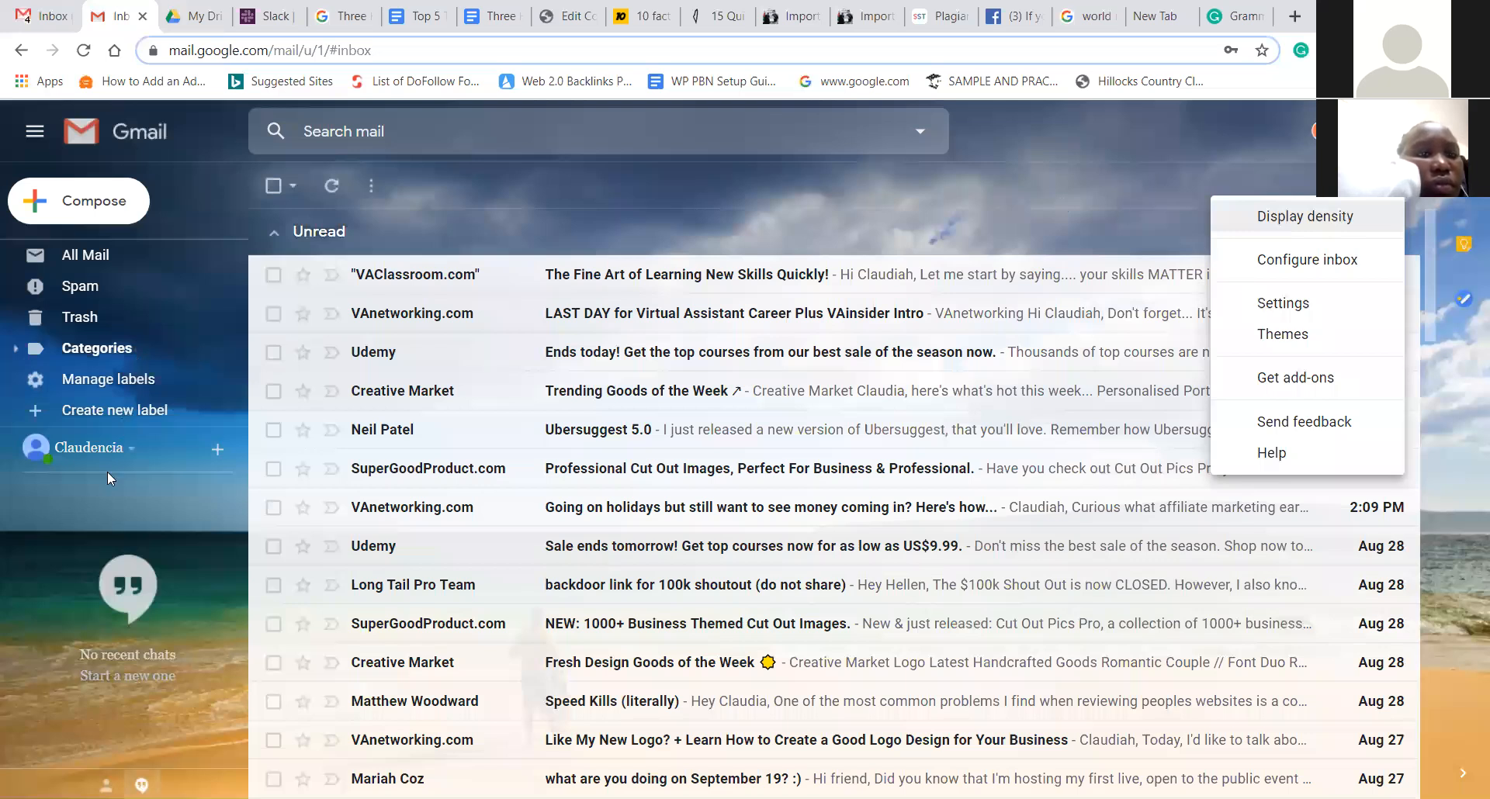
left_click(1043, 237)
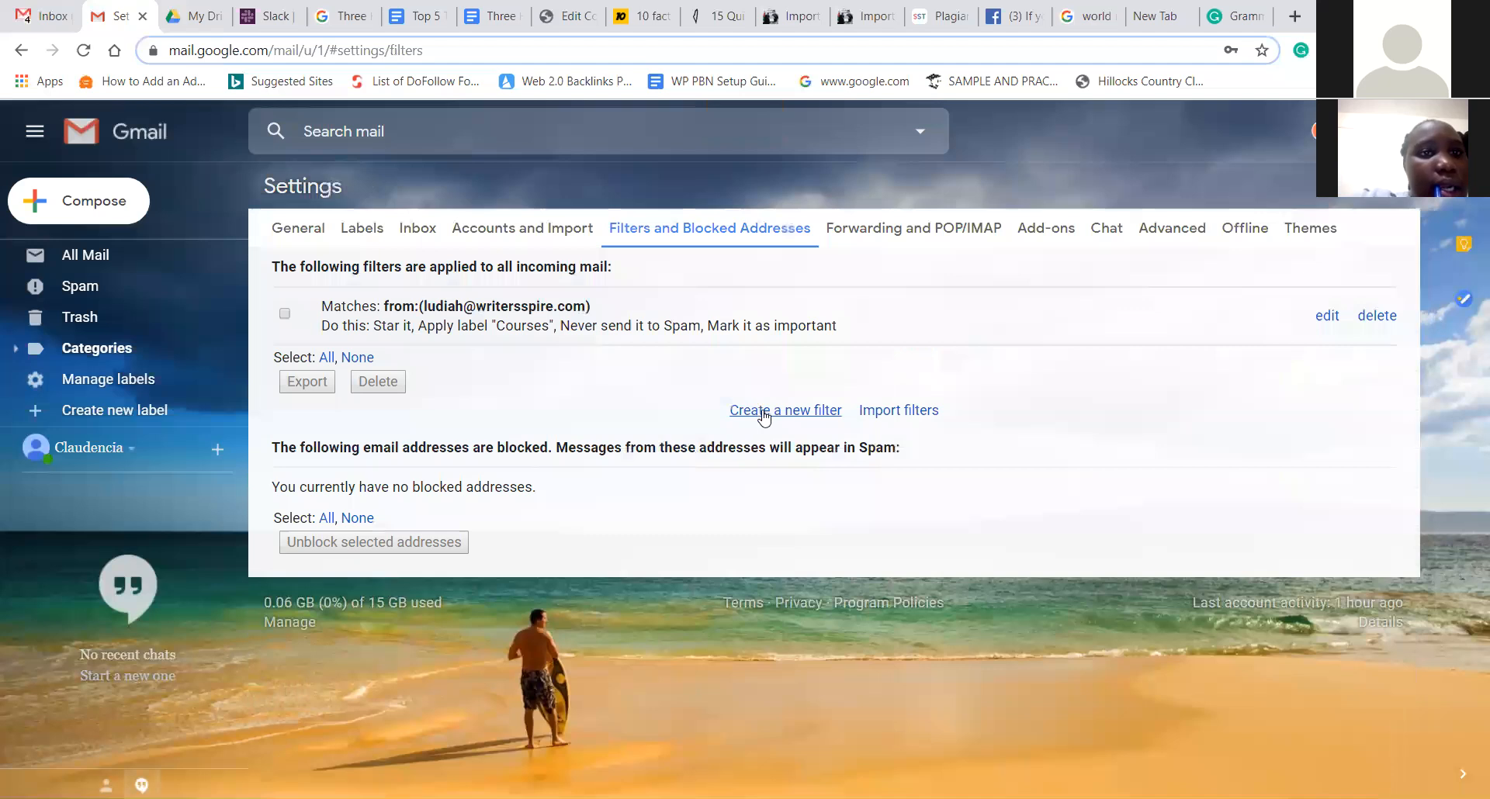
- Start a new filter matching the sender's address, the recipient's address and the word 'course'
left_click(765, 412)
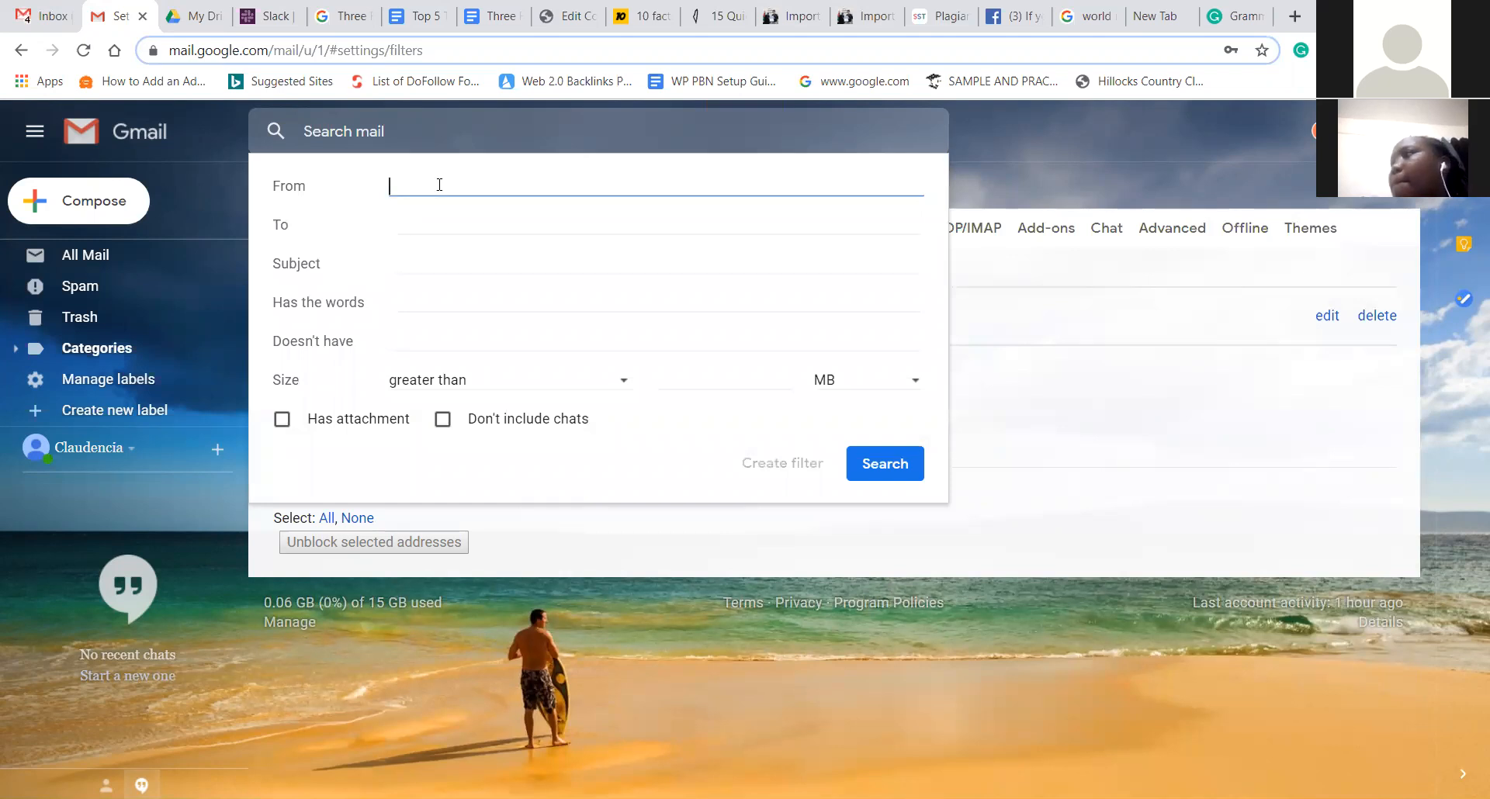
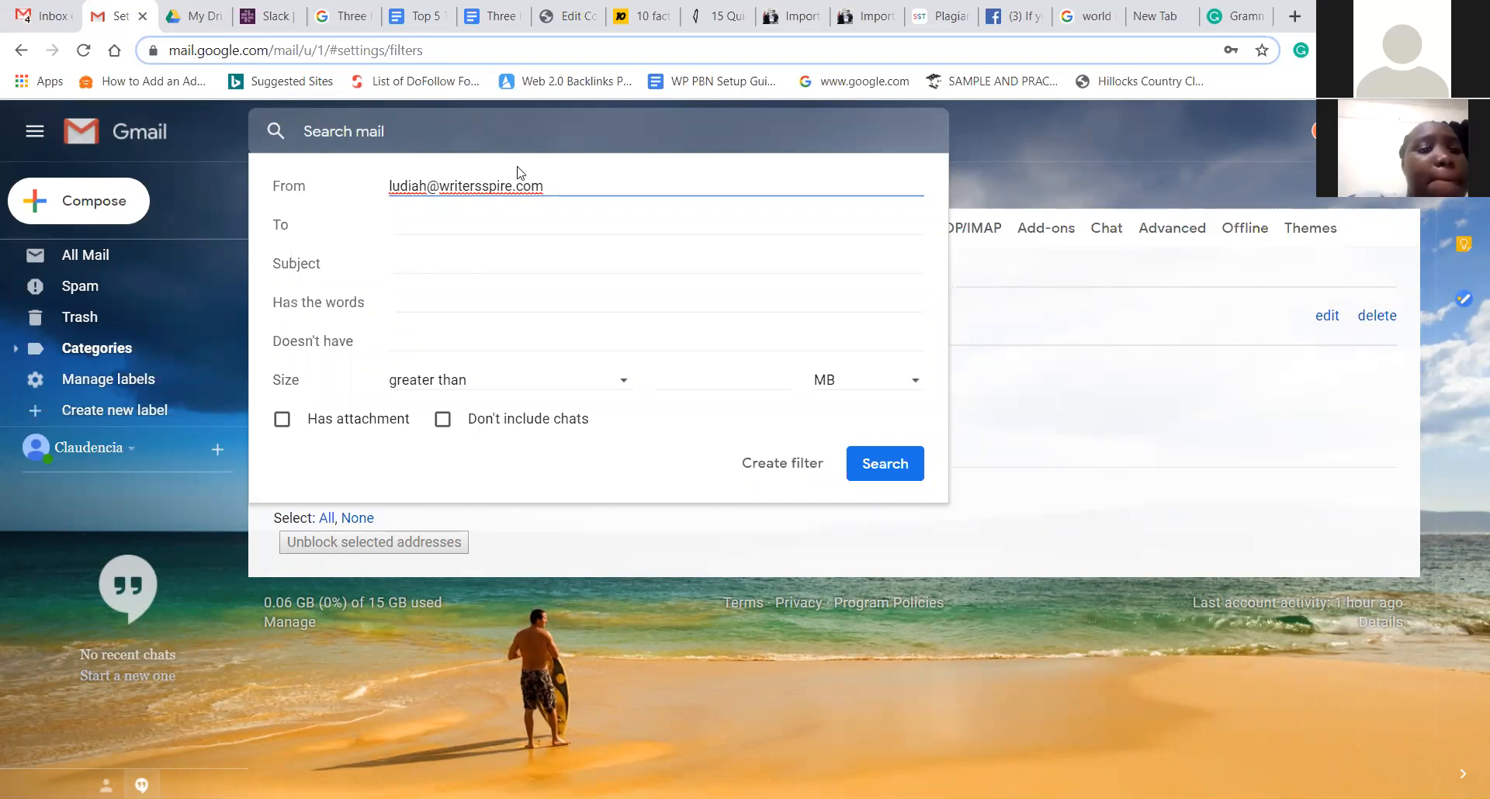
left_click(415, 244)
left_click(424, 230)
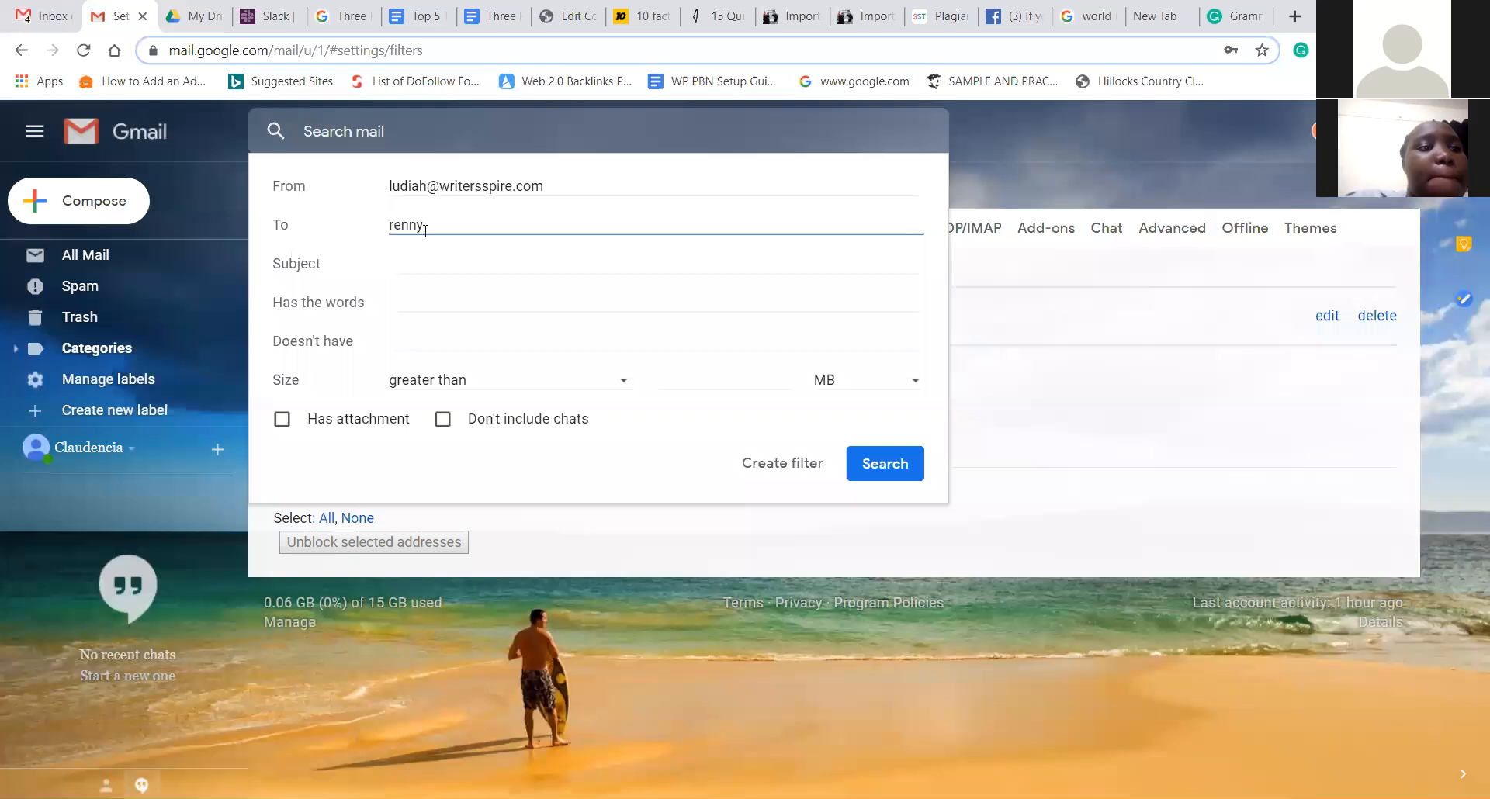
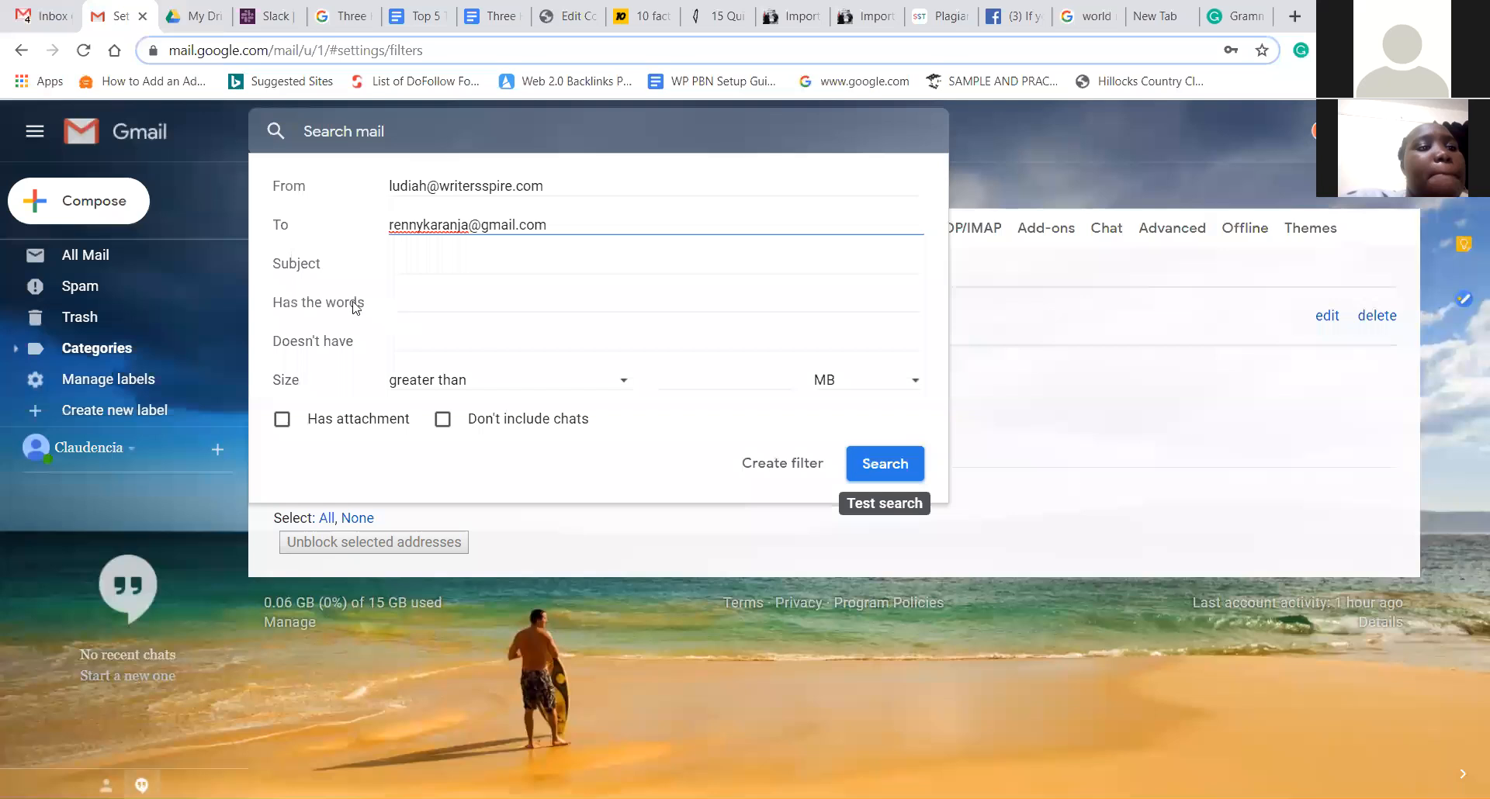
left_click(489, 304)
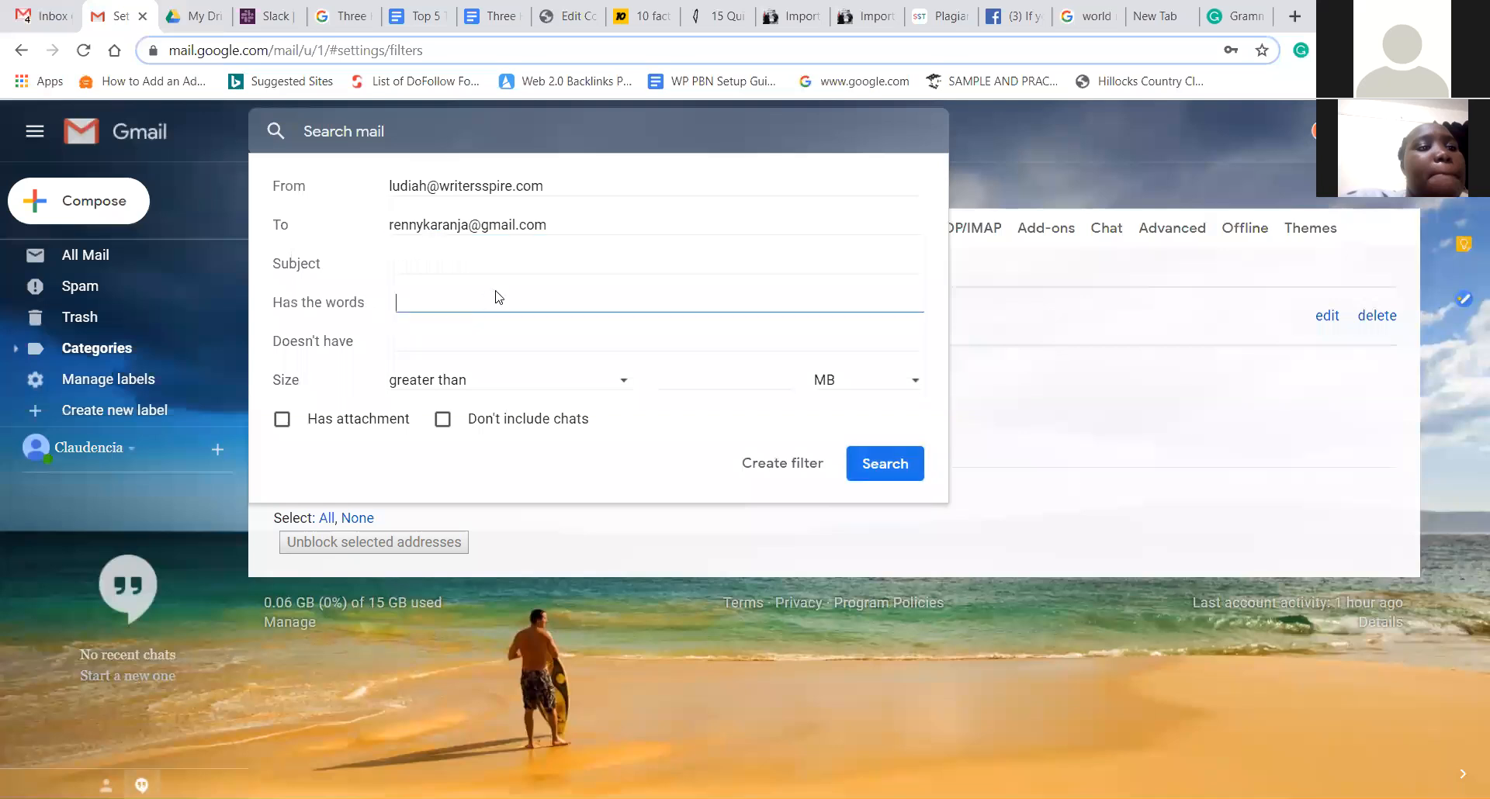
type("course")
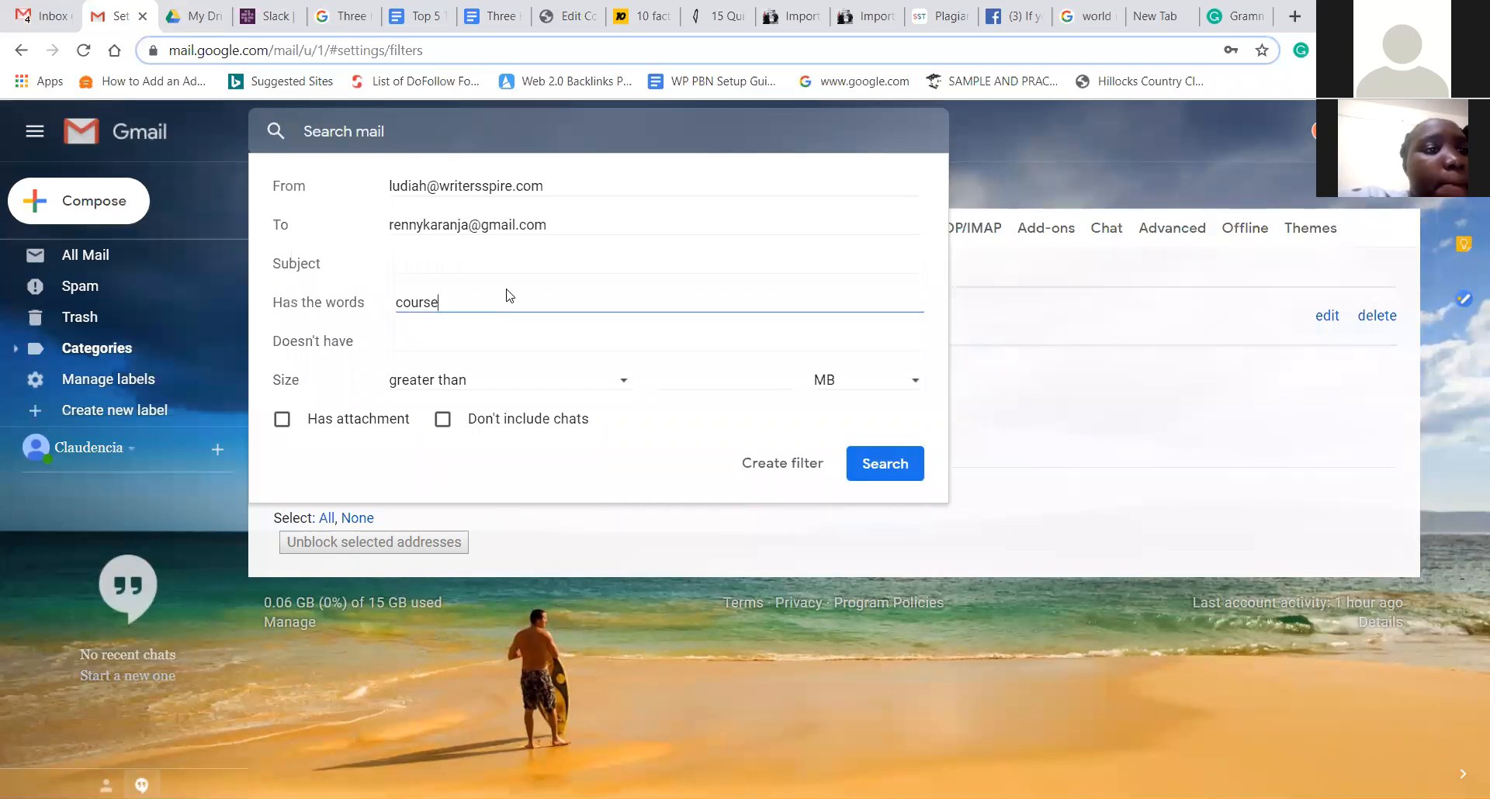
- Advance to the filter's actions after going back once to review the criteria
left_click(760, 474)
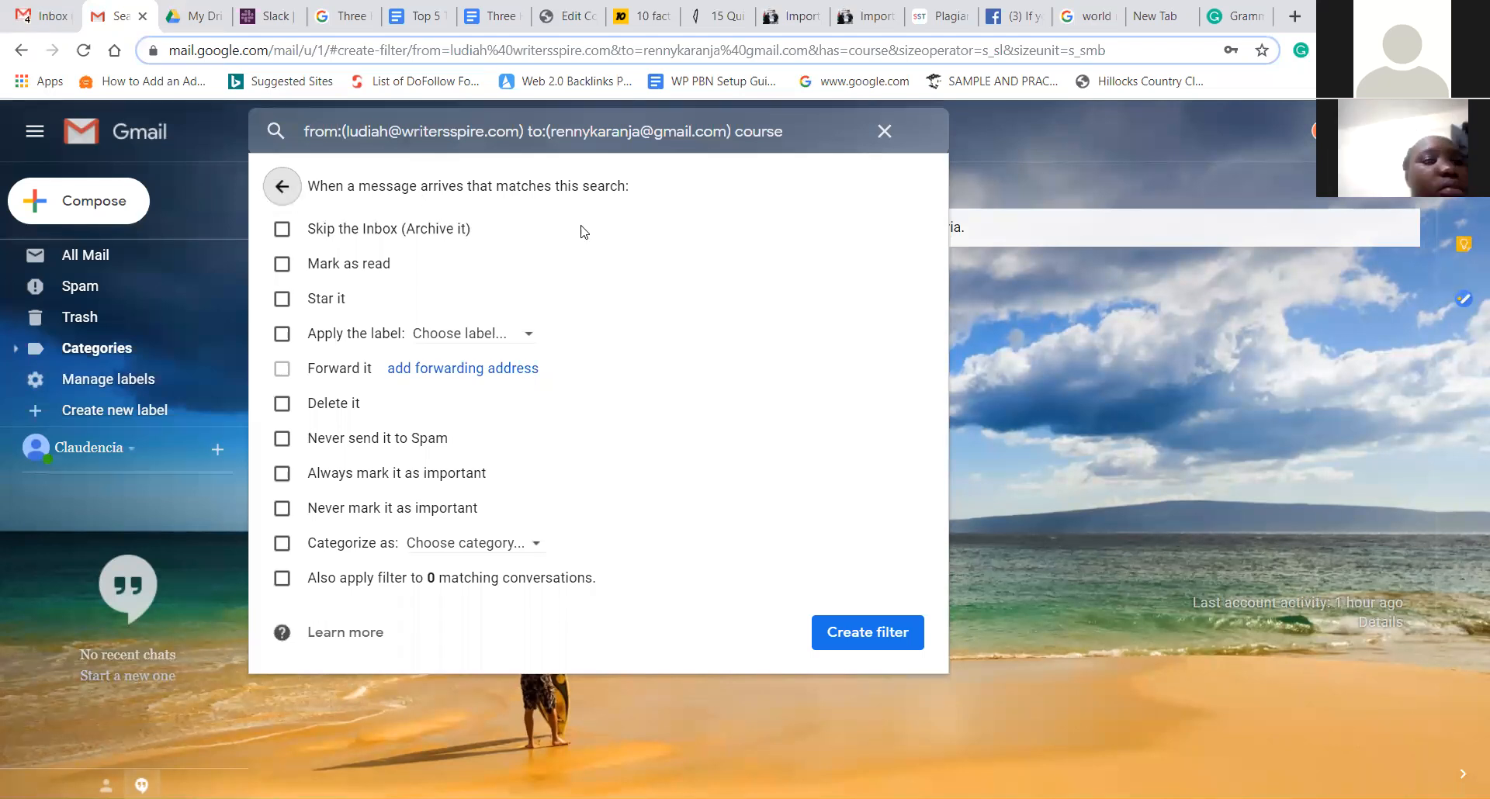
left_click(282, 186)
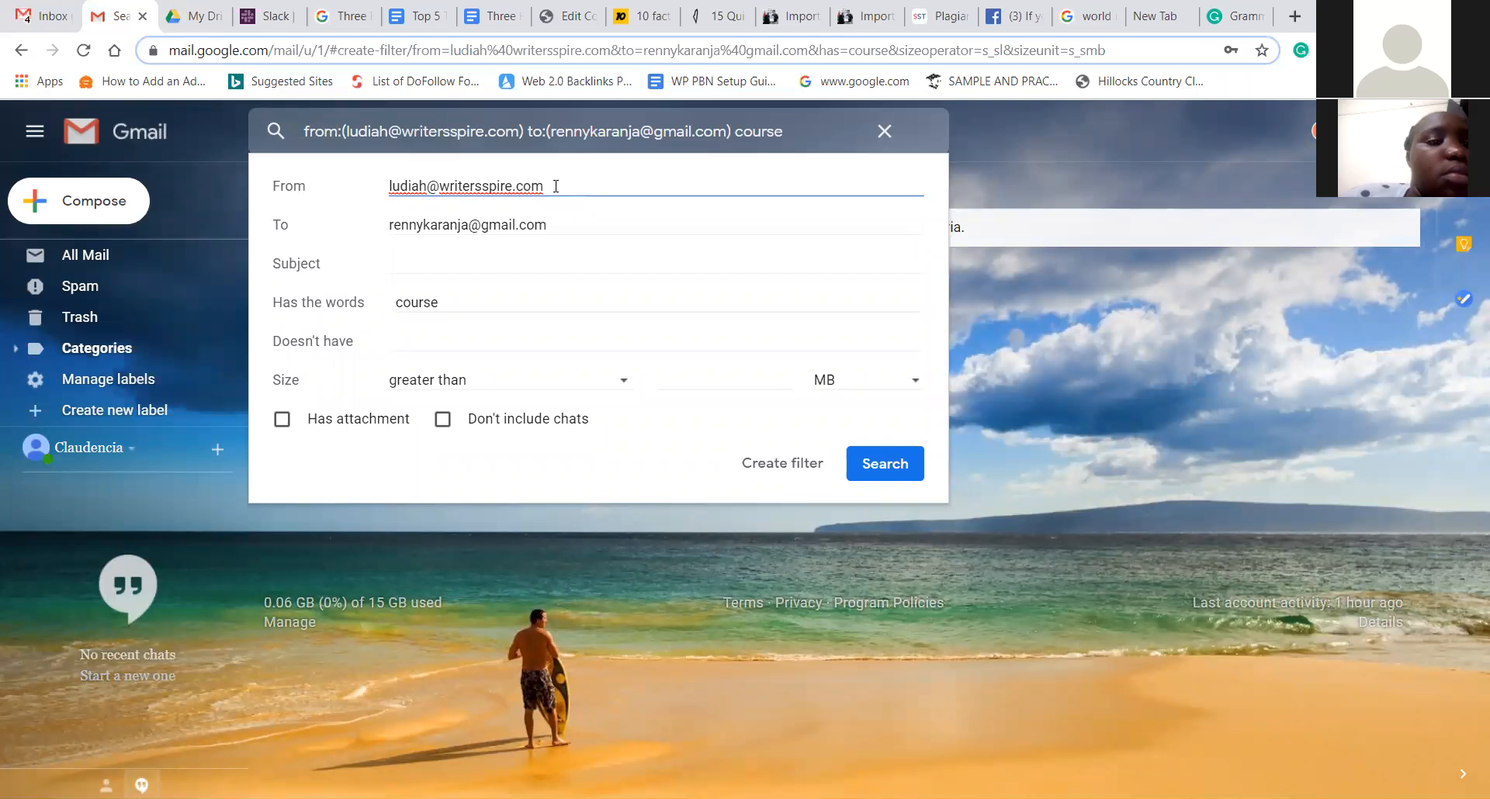
left_click(765, 475)
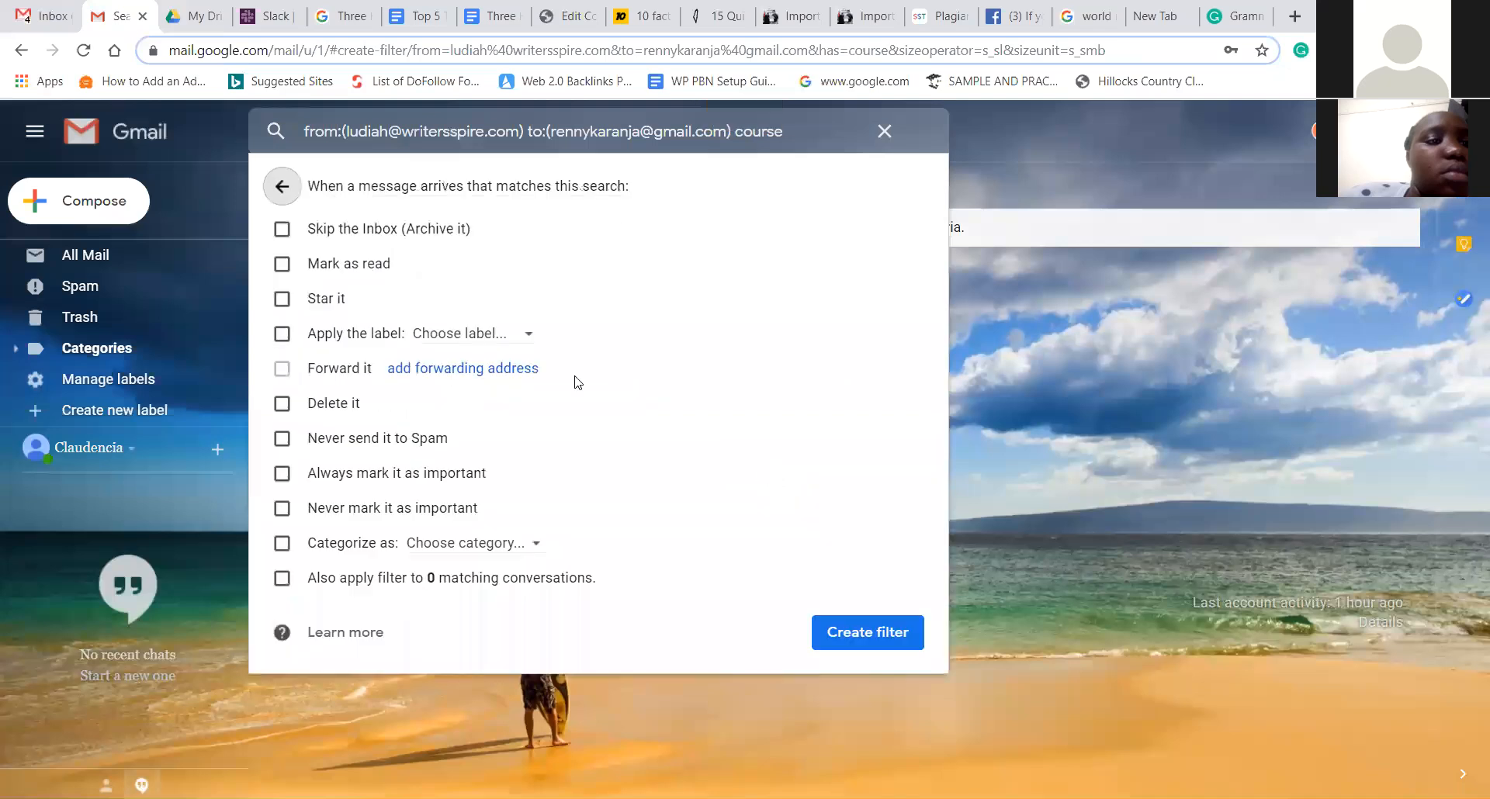
- Make the filter skip the inbox, mark read, star, label Students, and apply to existing conversations
left_click(282, 229)
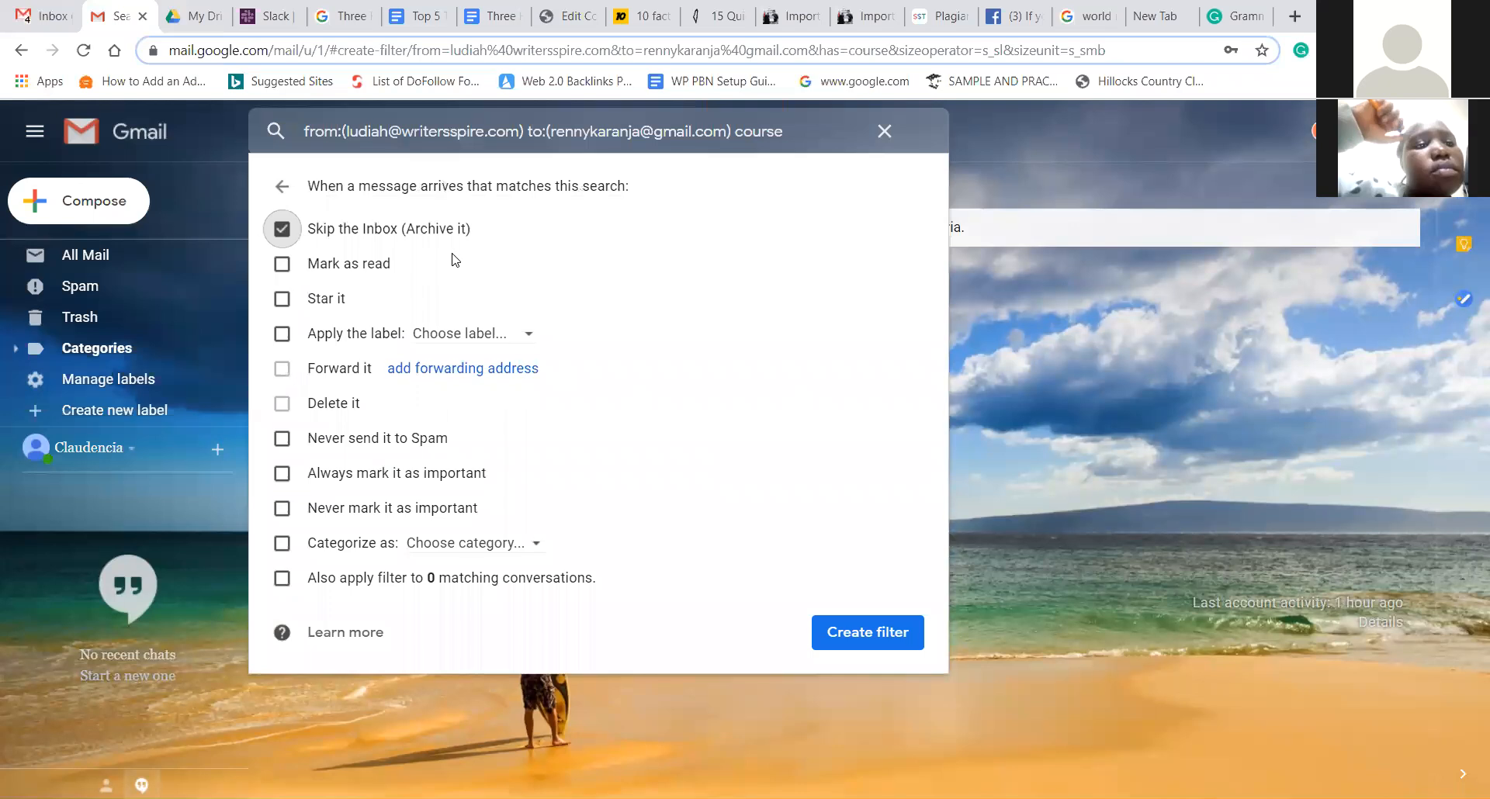
left_click(284, 266)
left_click(286, 302)
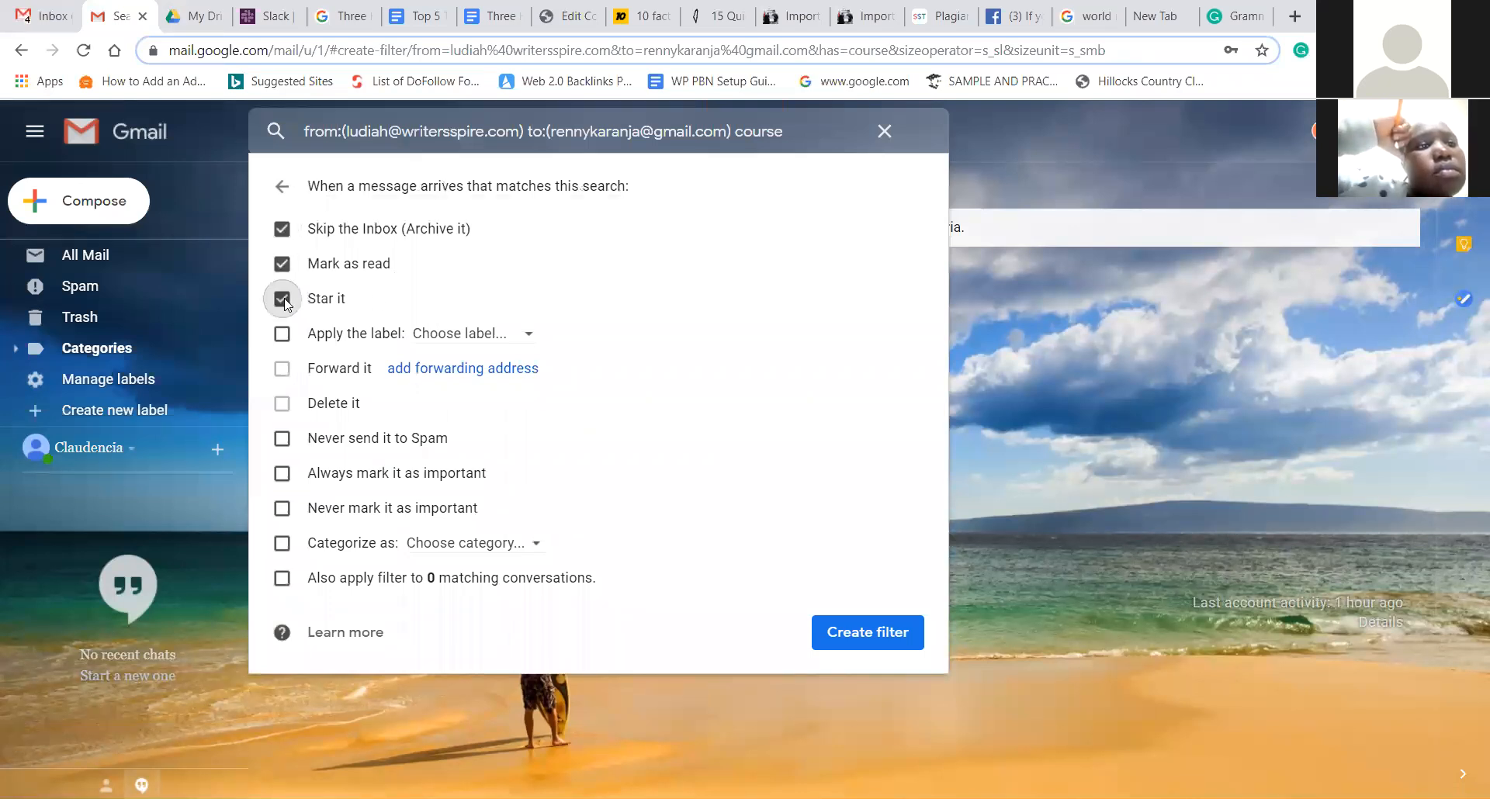
left_click(463, 346)
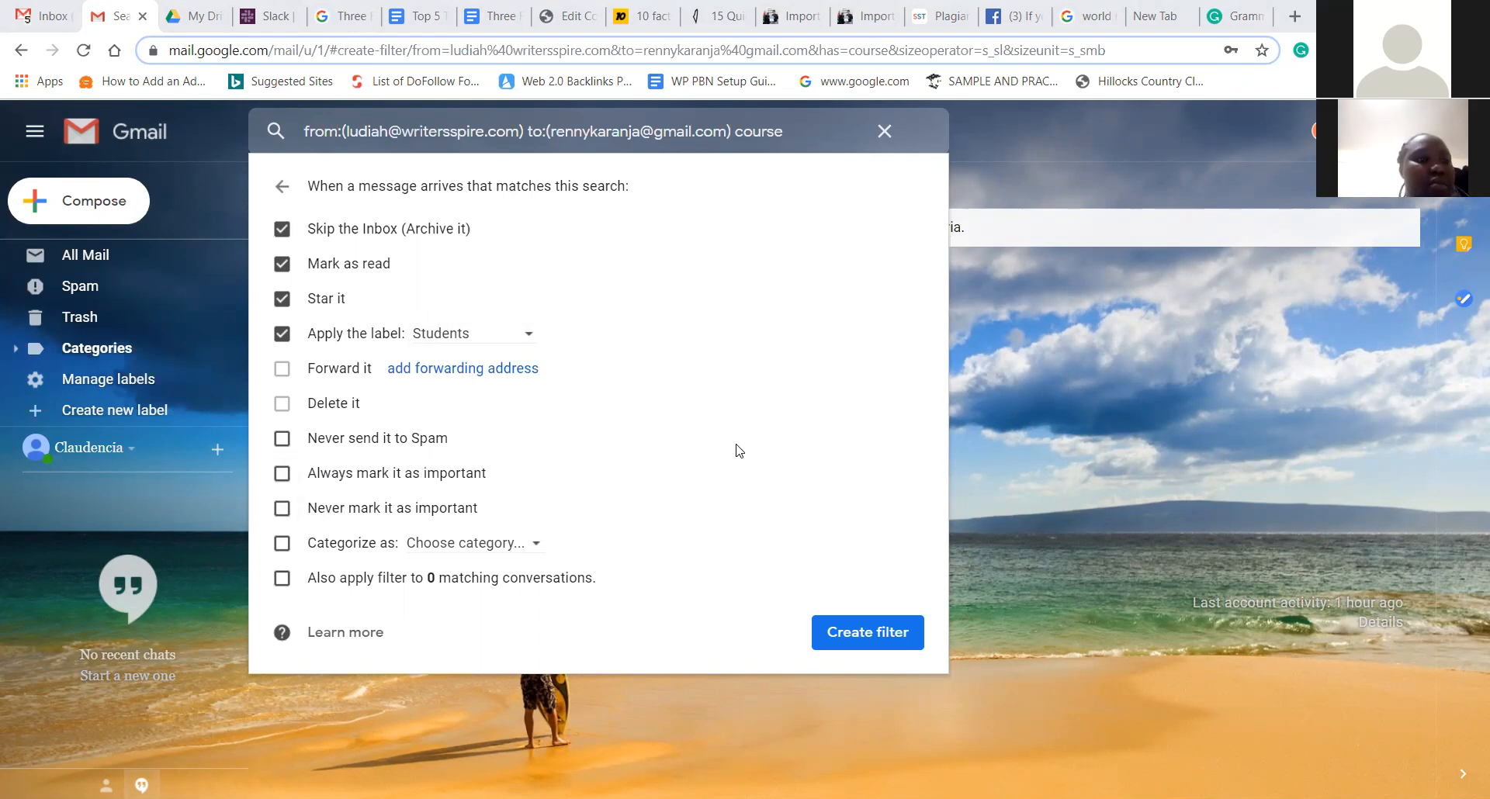
left_click(523, 544)
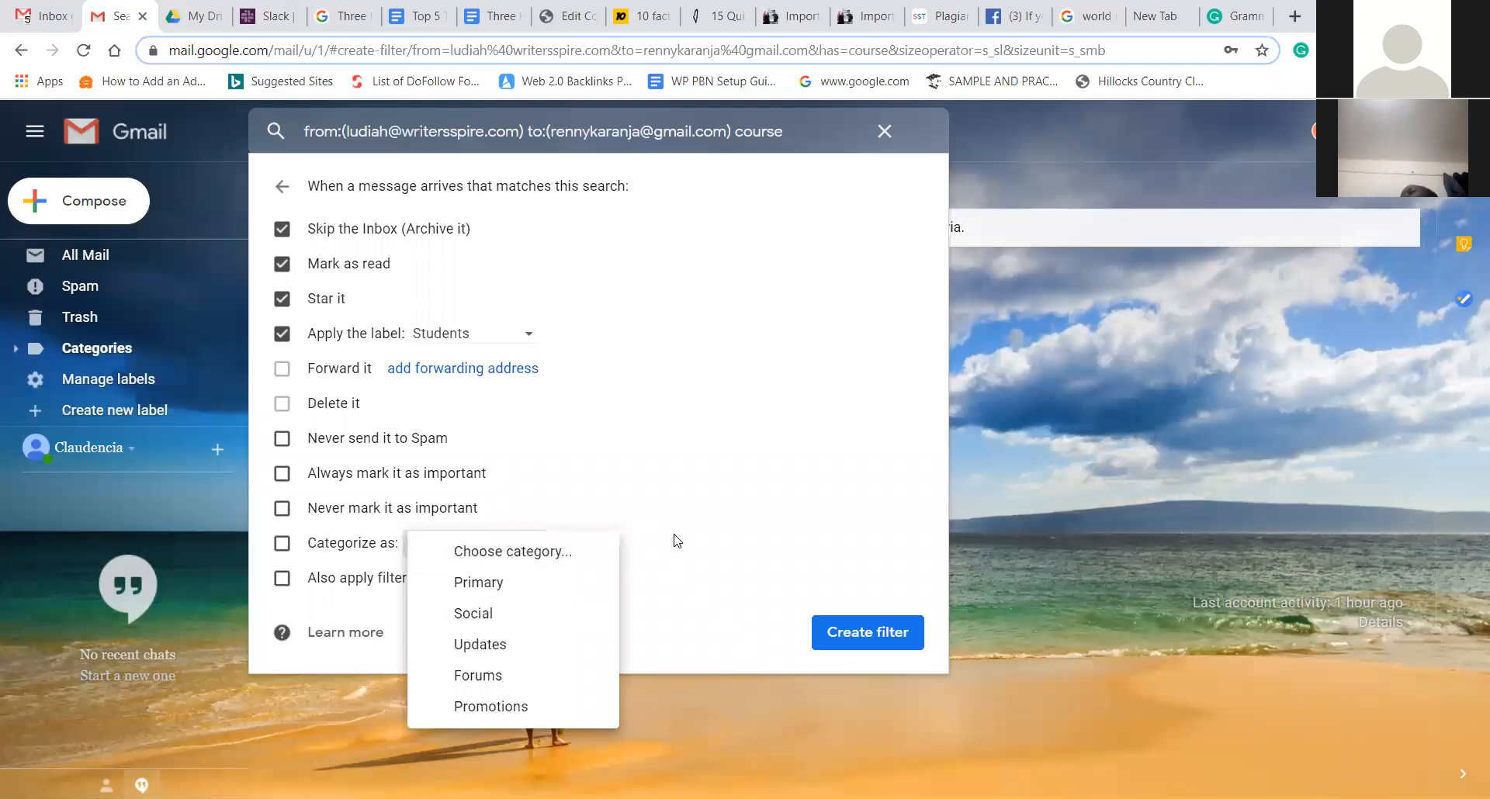
left_click(705, 545)
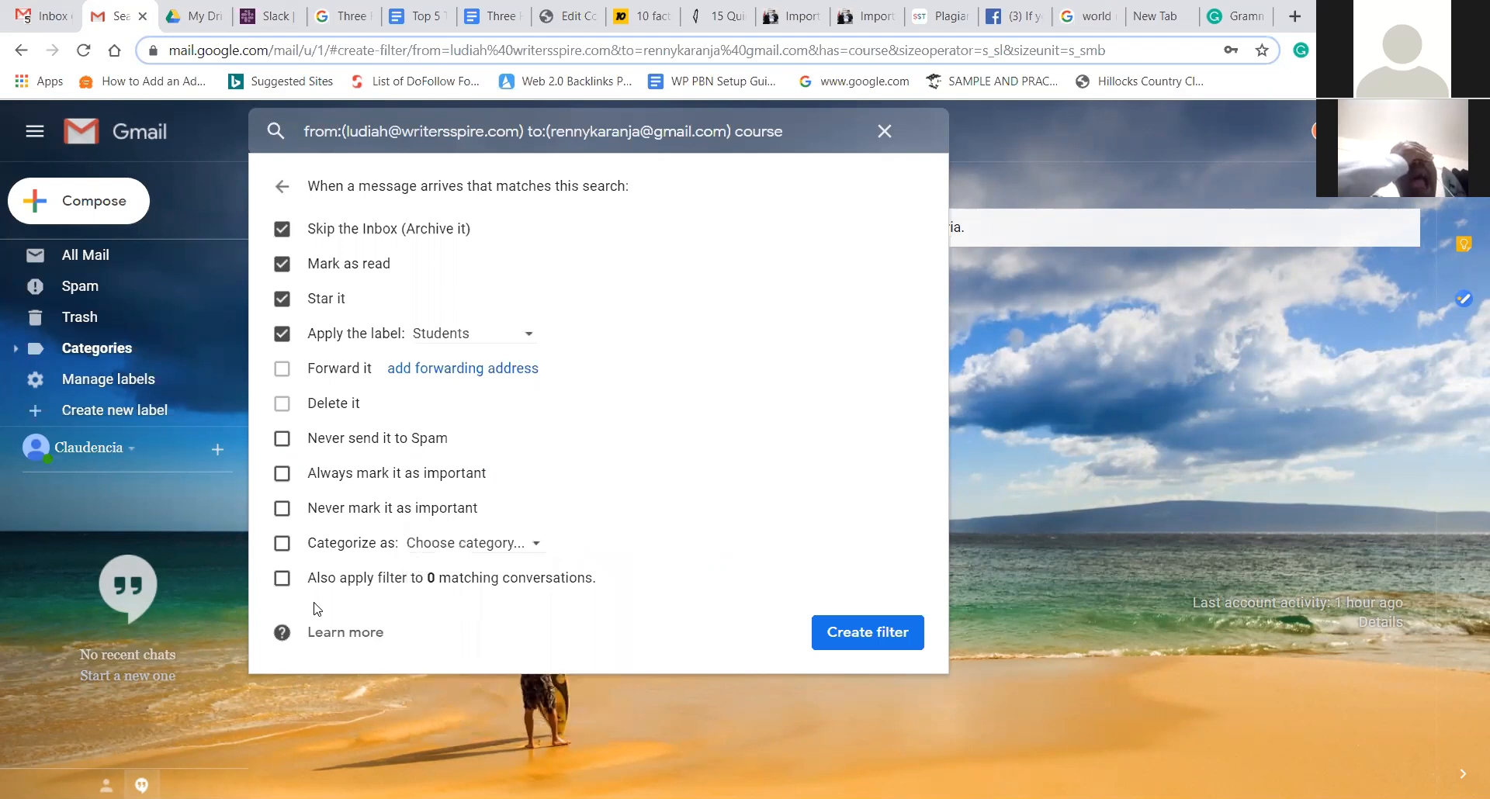
left_click(283, 578)
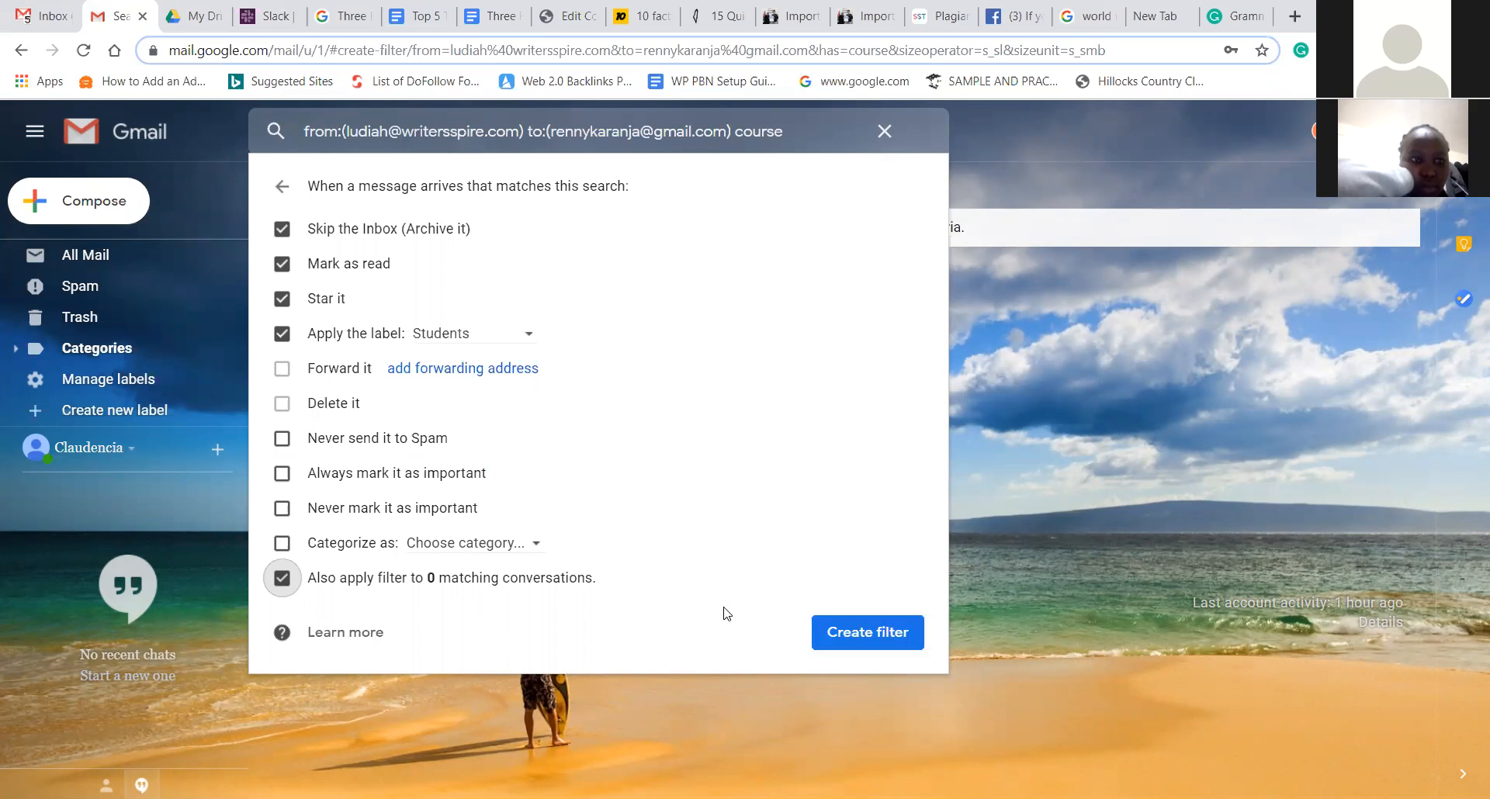
- Save the Students filter so it joins the Courses filter in the filter list
left_click(833, 646)
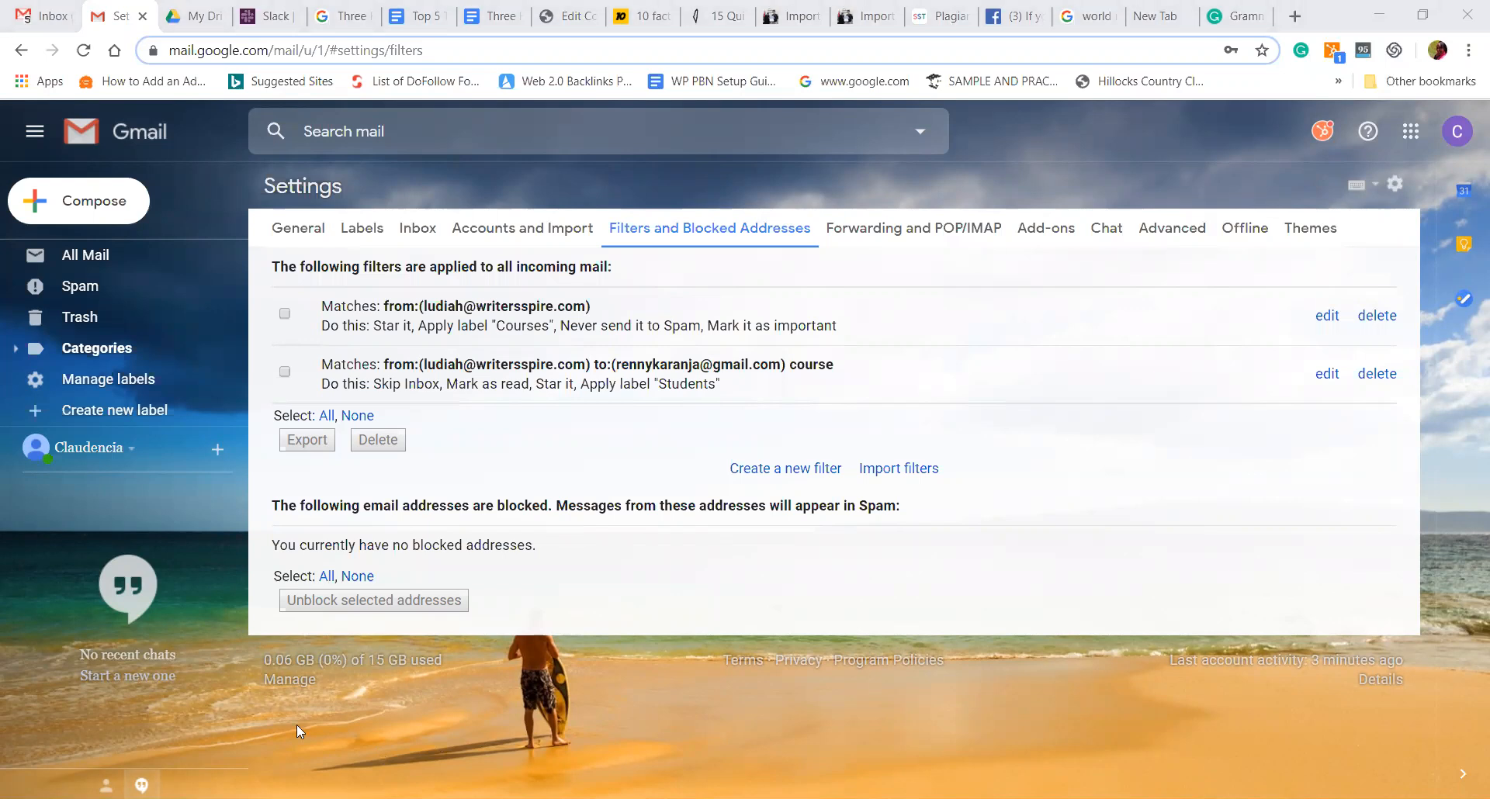
- Return to the inbox and expand the label list to show Courses, Students and Create new label
left_click(503, 572)
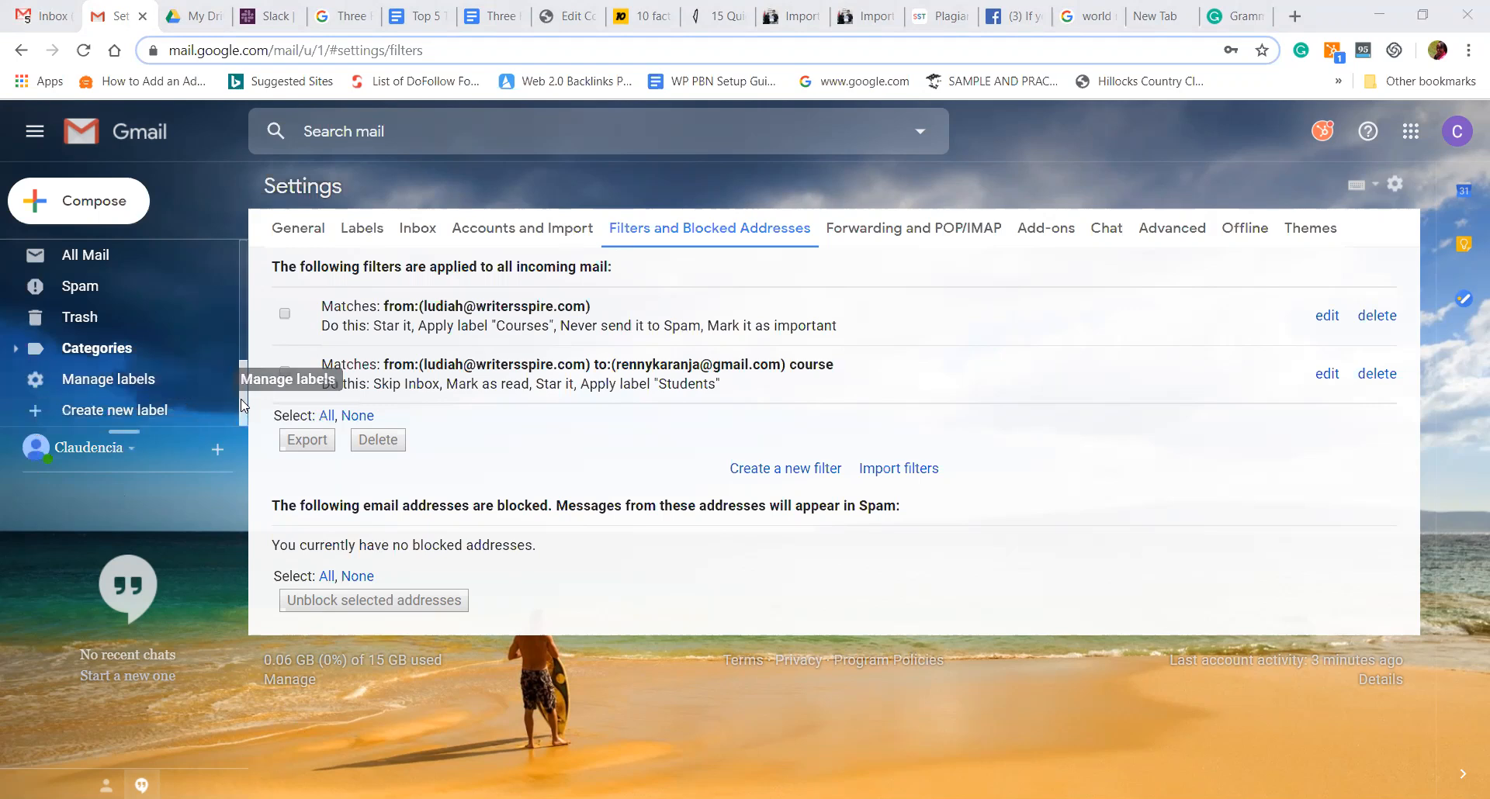
scroll(233, 240, "up", 5)
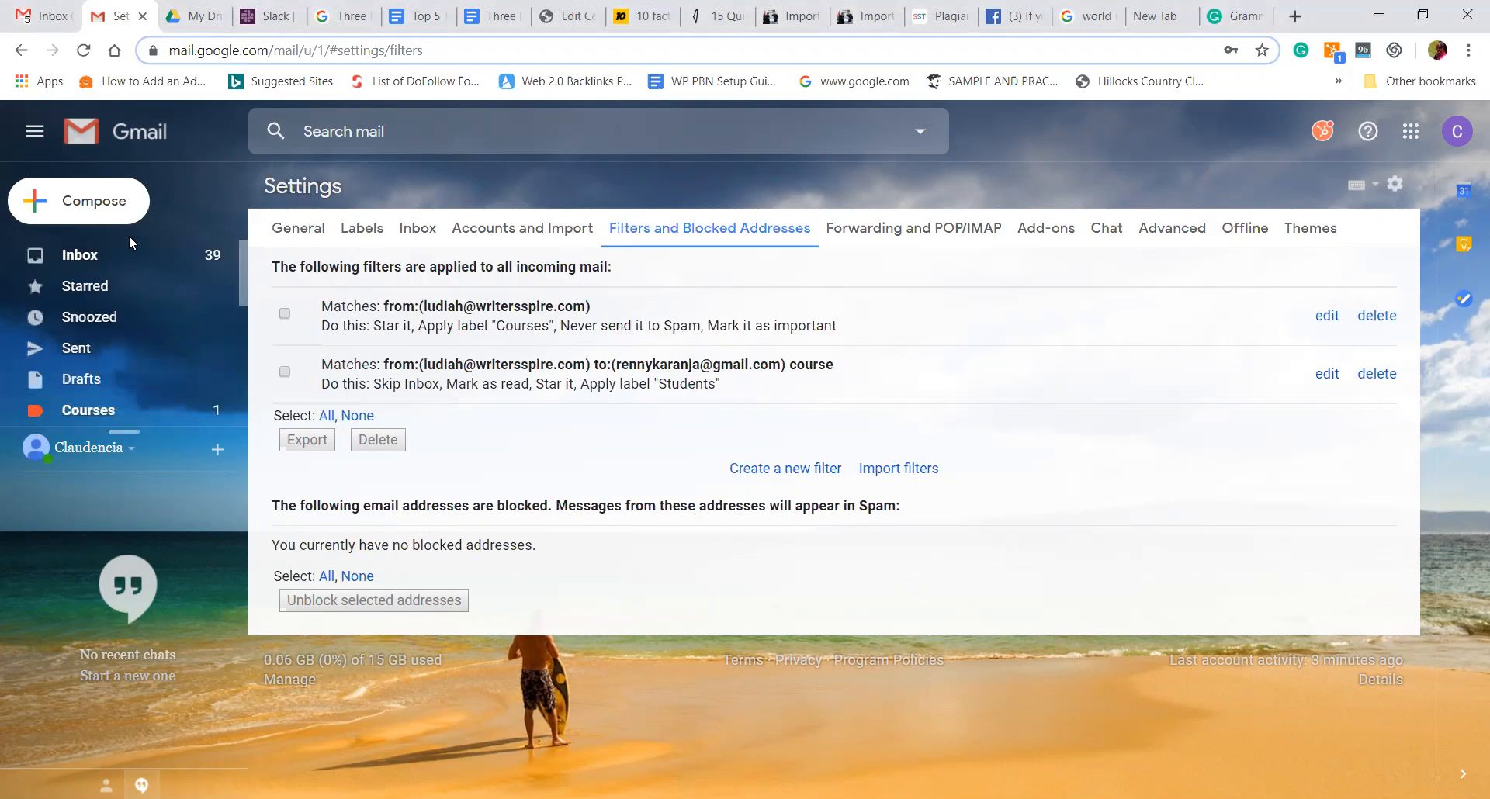
left_click(188, 251)
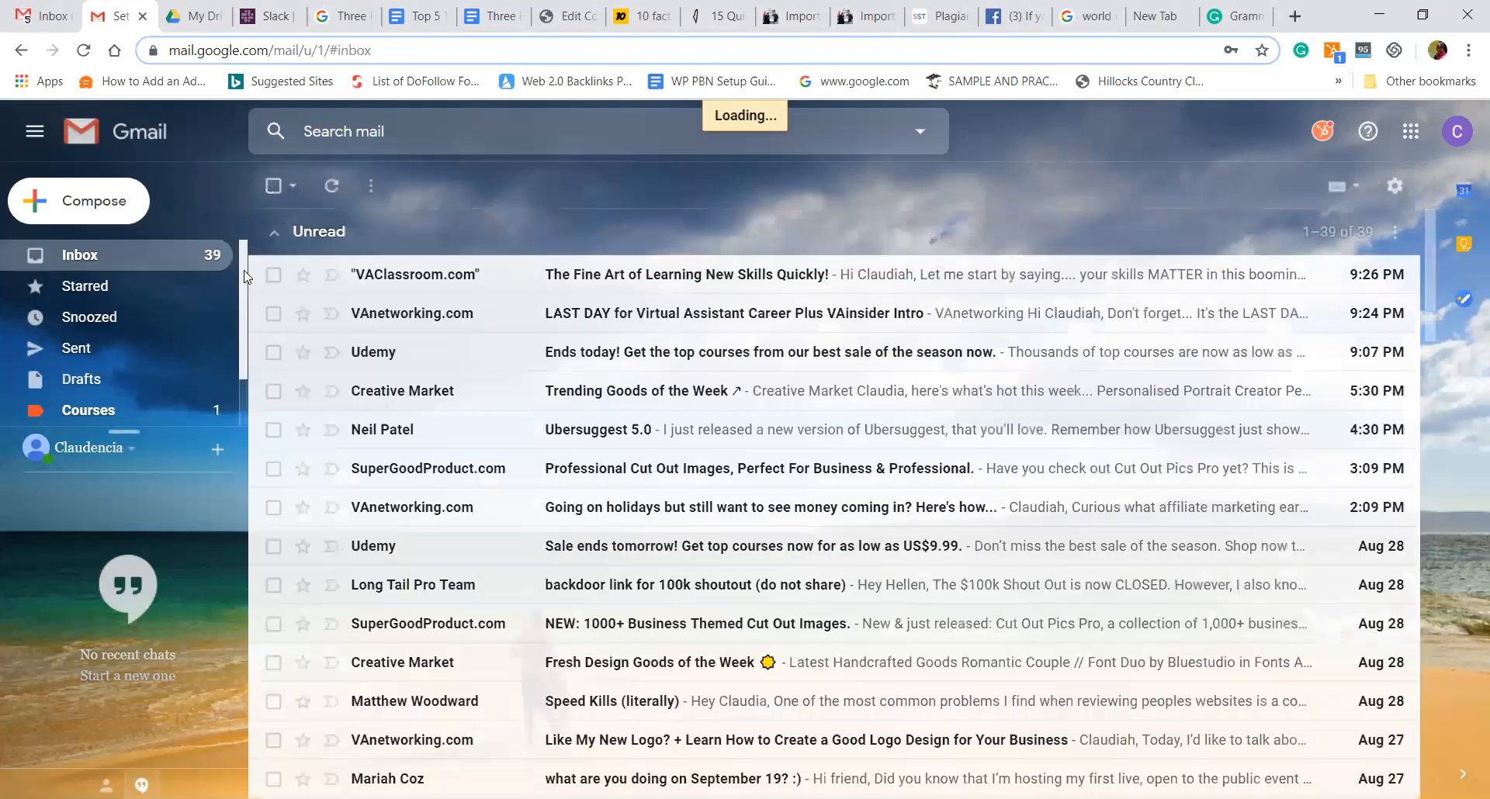
scroll(247, 341, "down", 1)
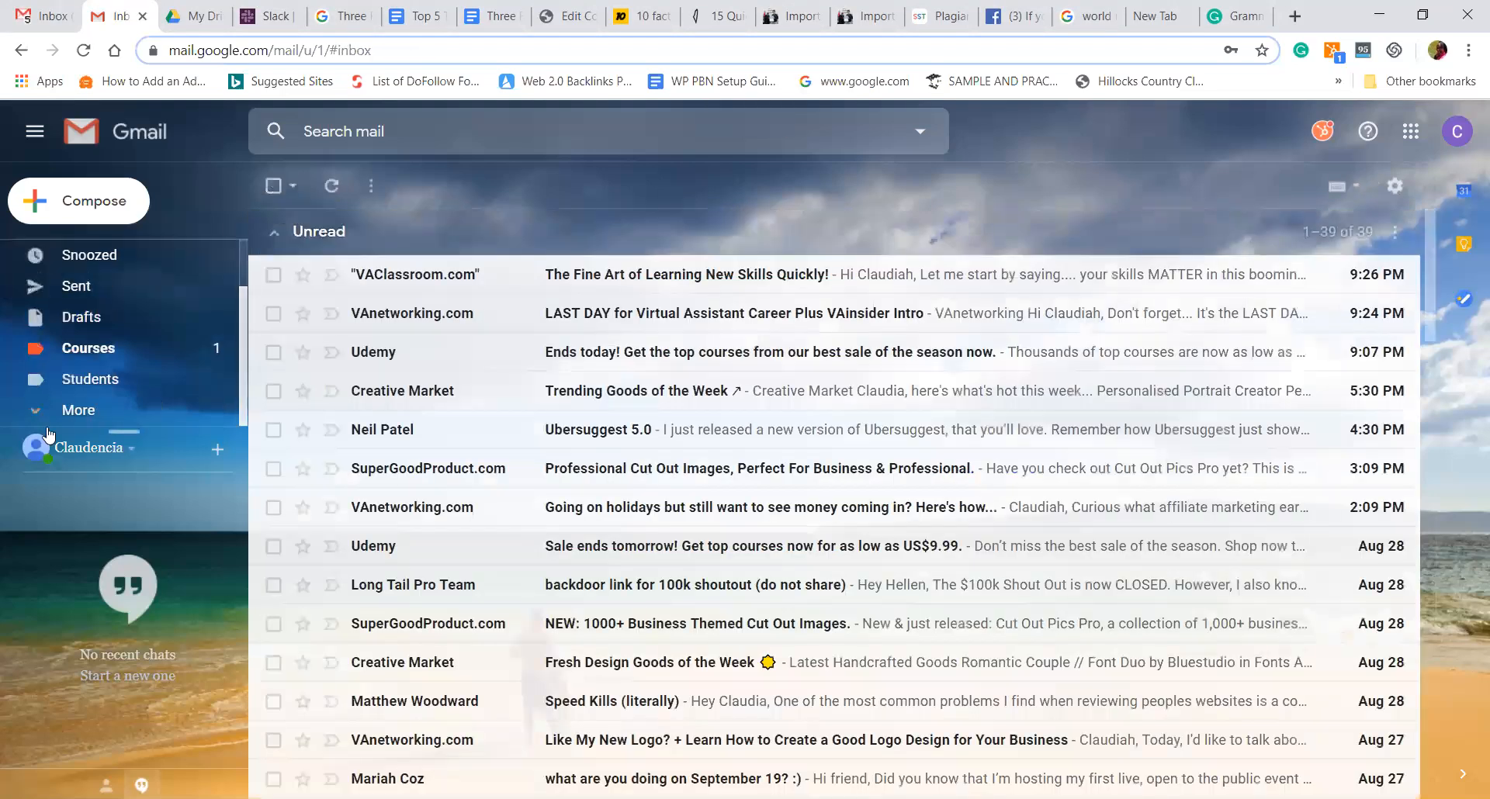
left_click(43, 423)
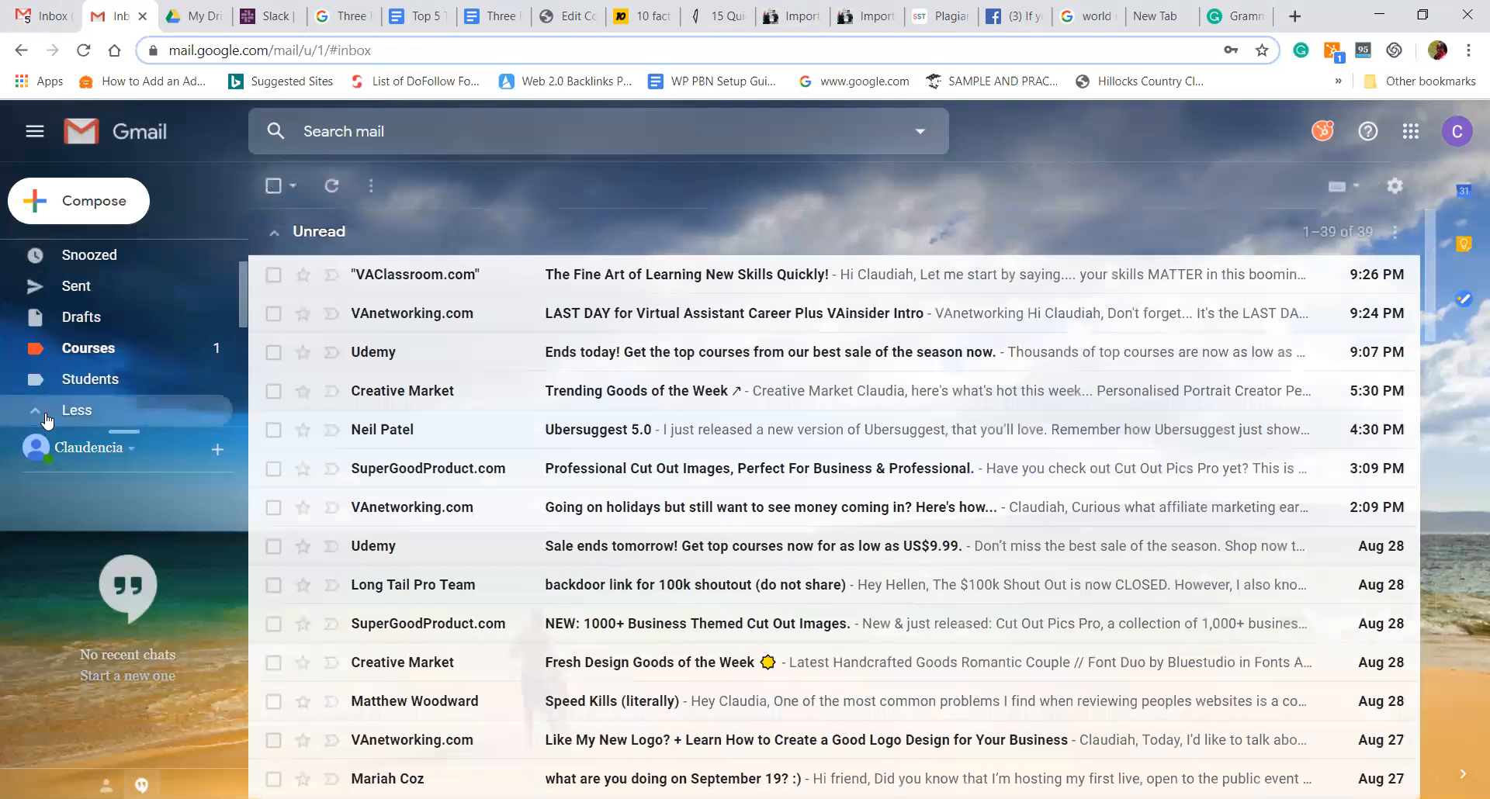
scroll(242, 367, "down", 2)
scroll(241, 365, "down", 3)
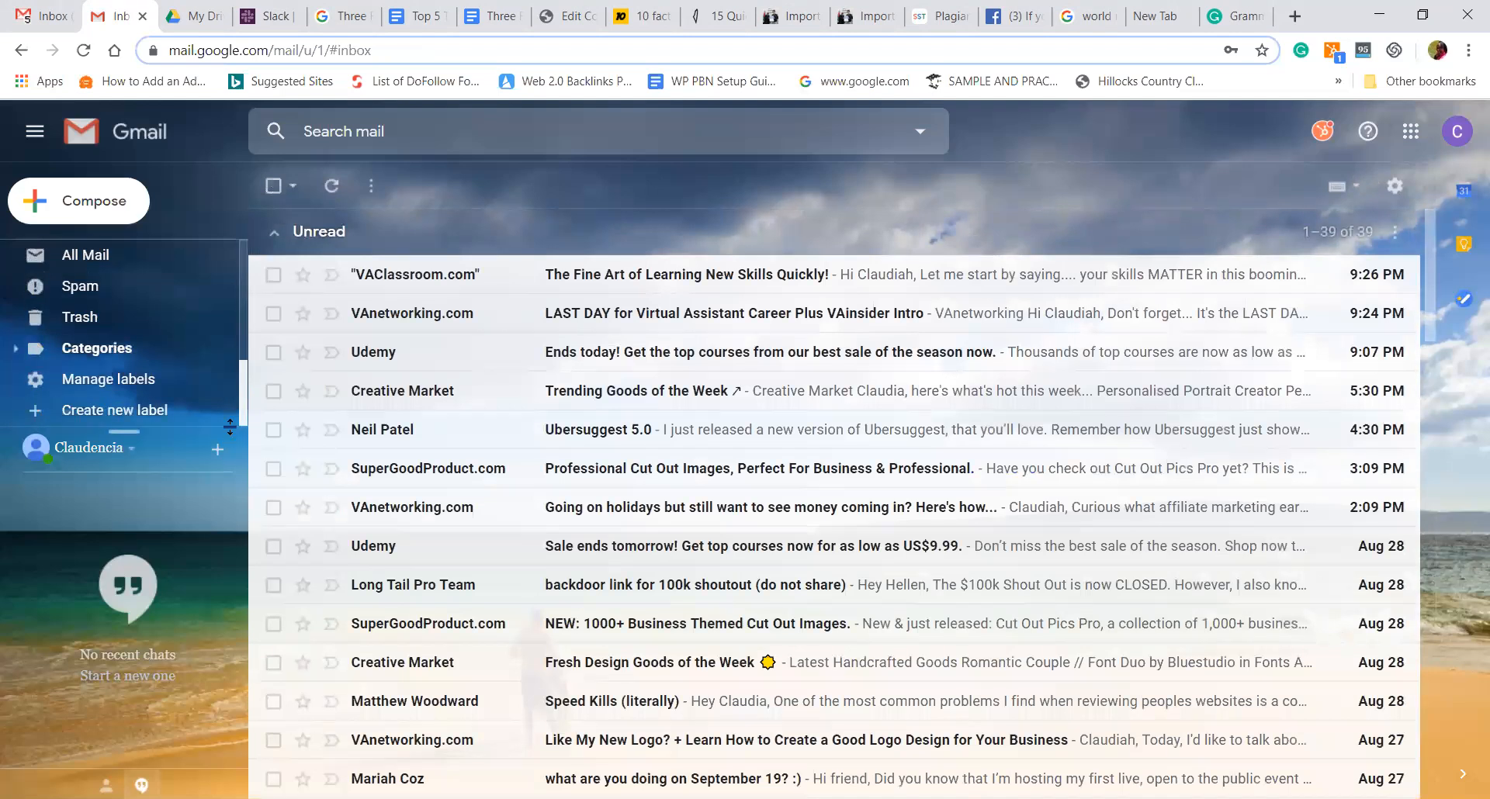
- Add a new label named 'Risper' through Create new label
left_click(77, 414)
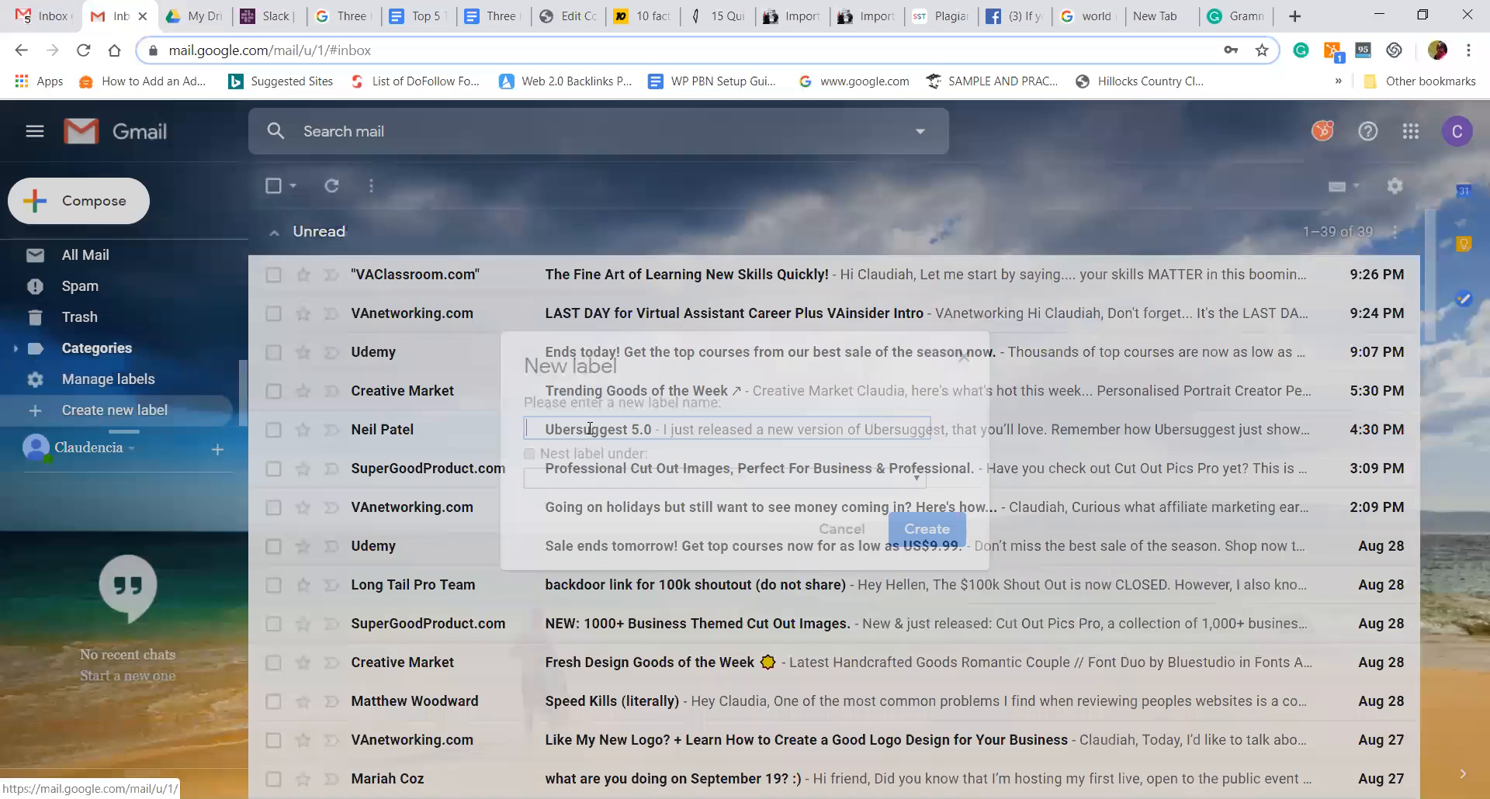
type("R")
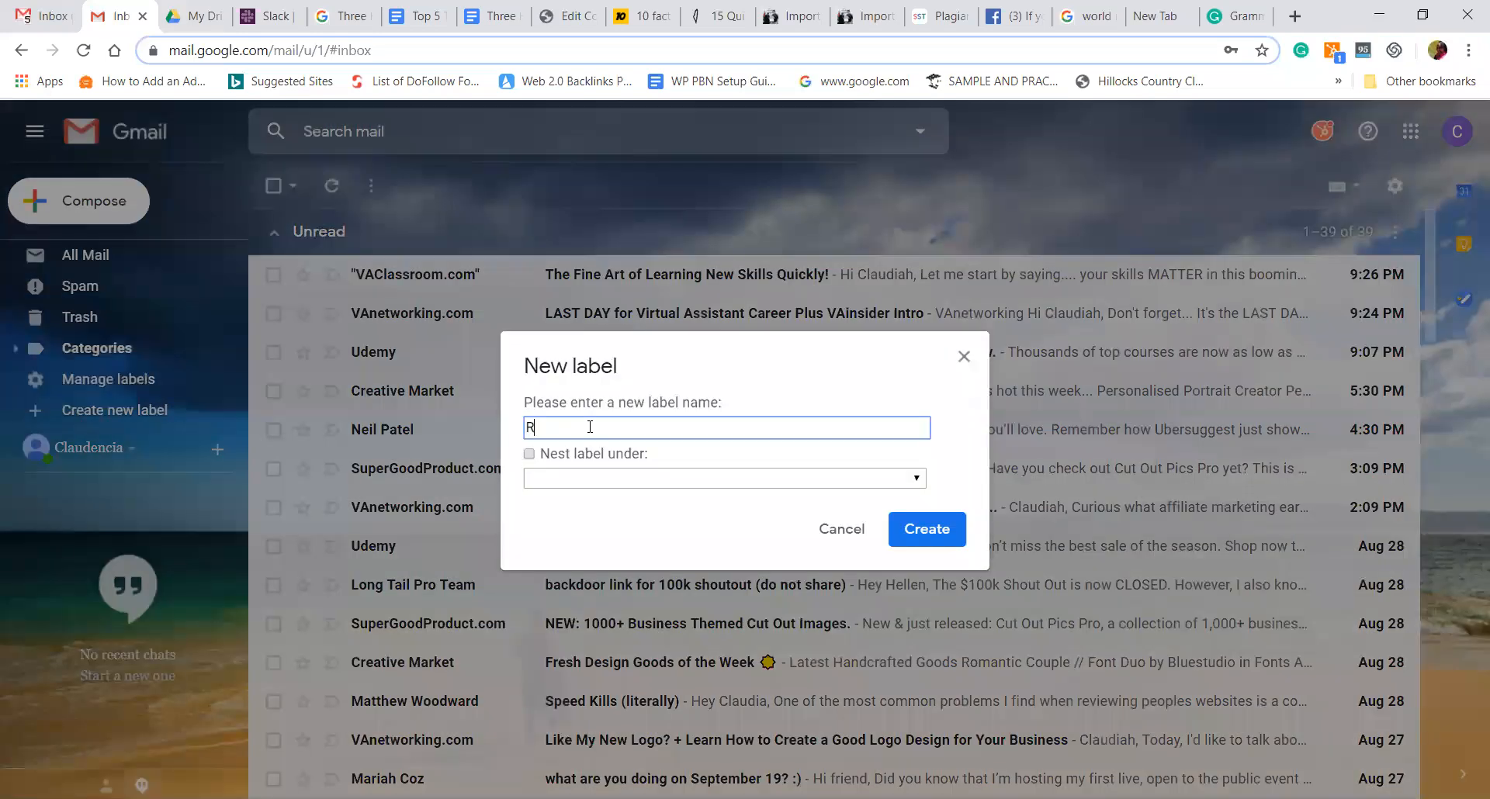
type("isper")
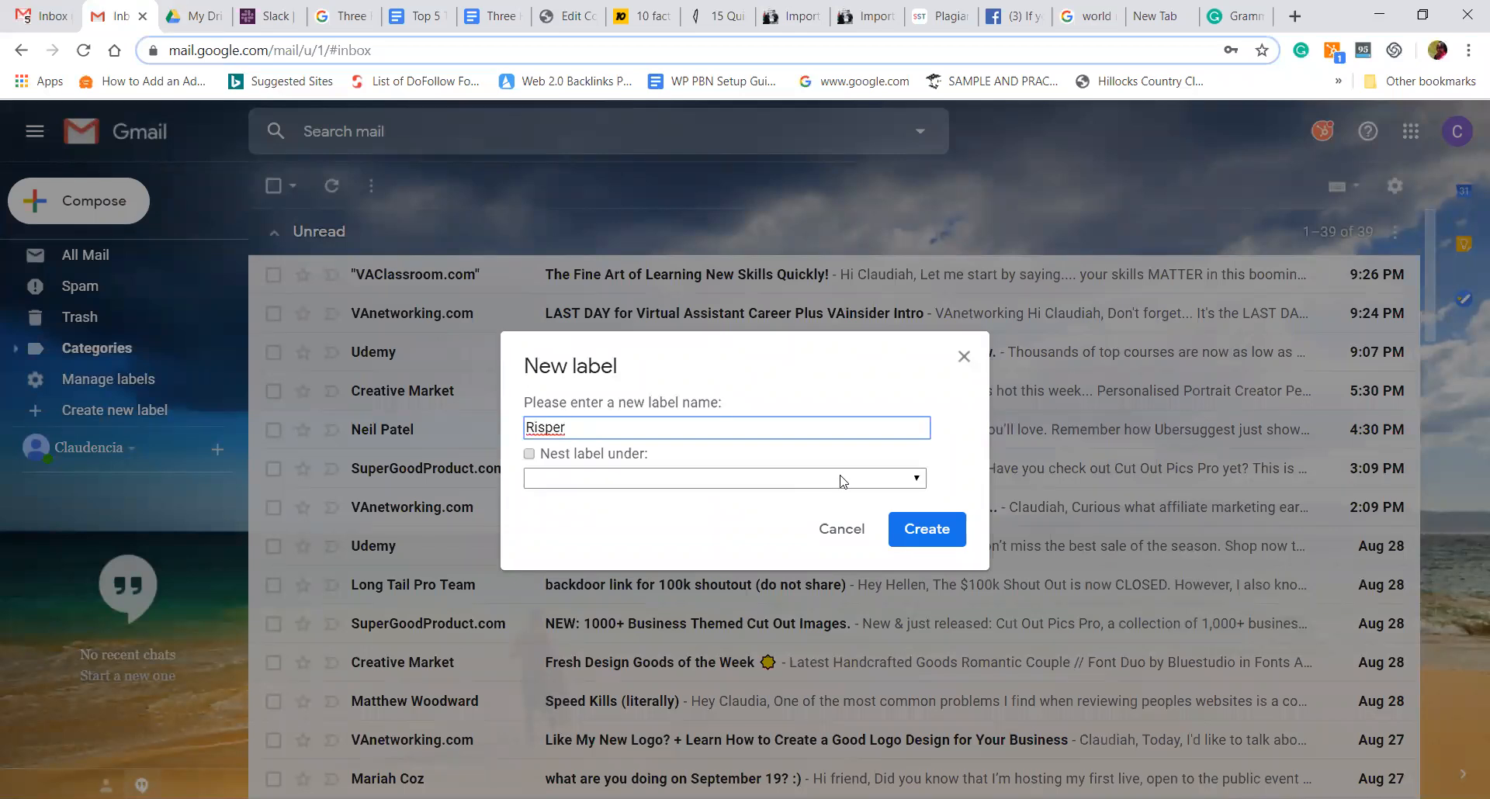
left_click(923, 530)
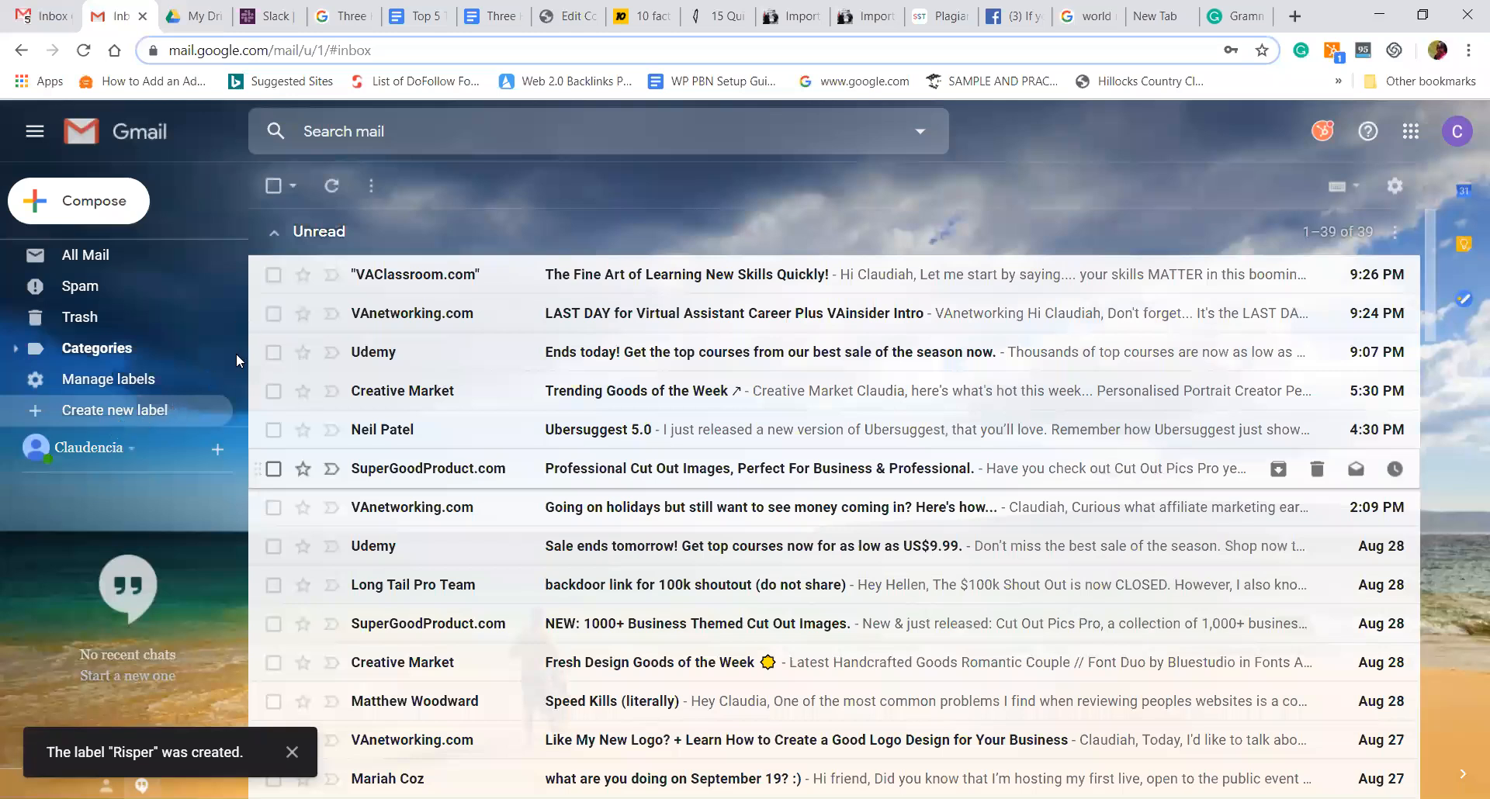
left_click_drag(245, 376, 228, 277)
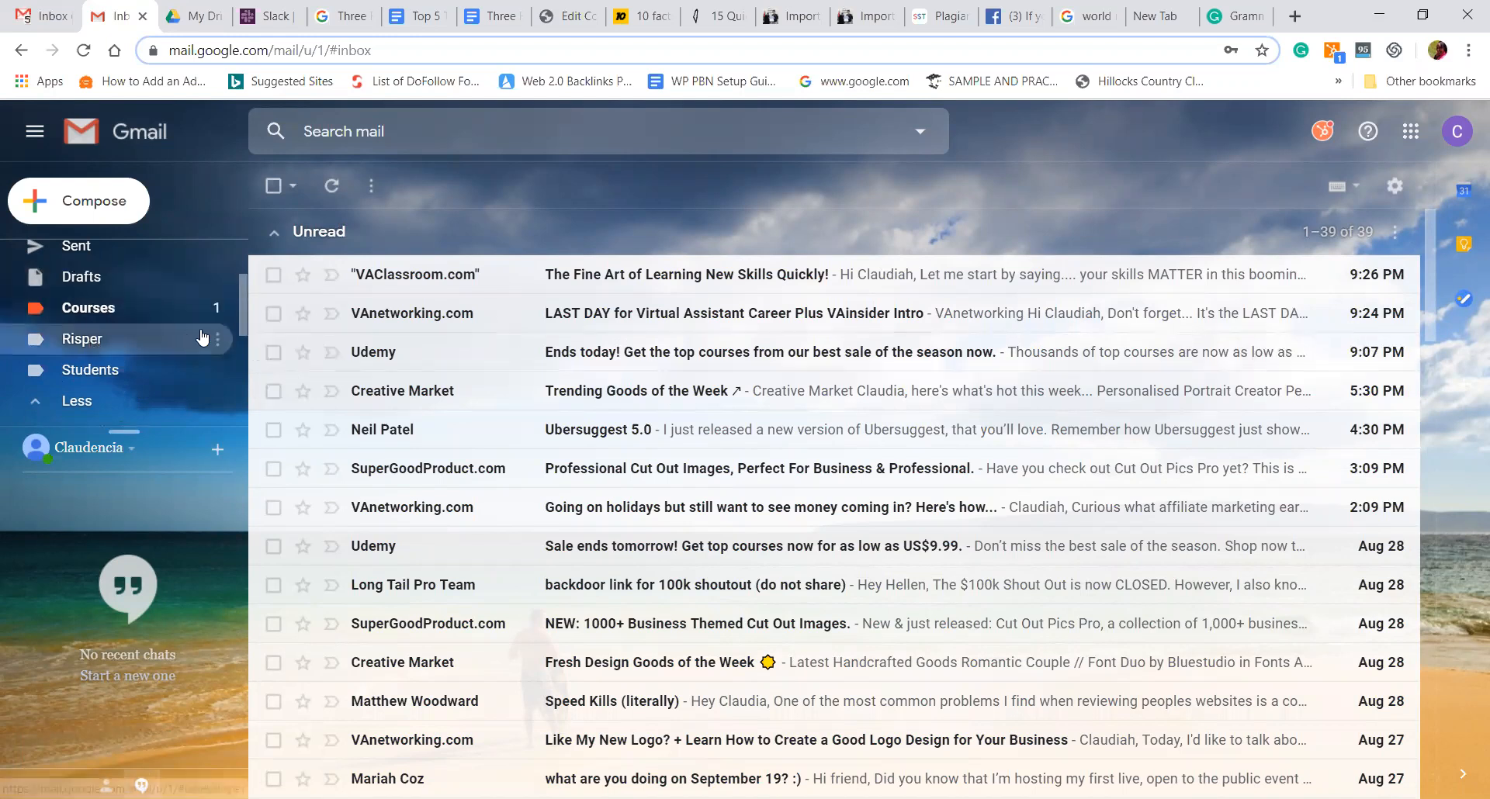
- Change the Risper label's colour to green from its label menu
left_click(219, 339)
mouse_move(280, 373)
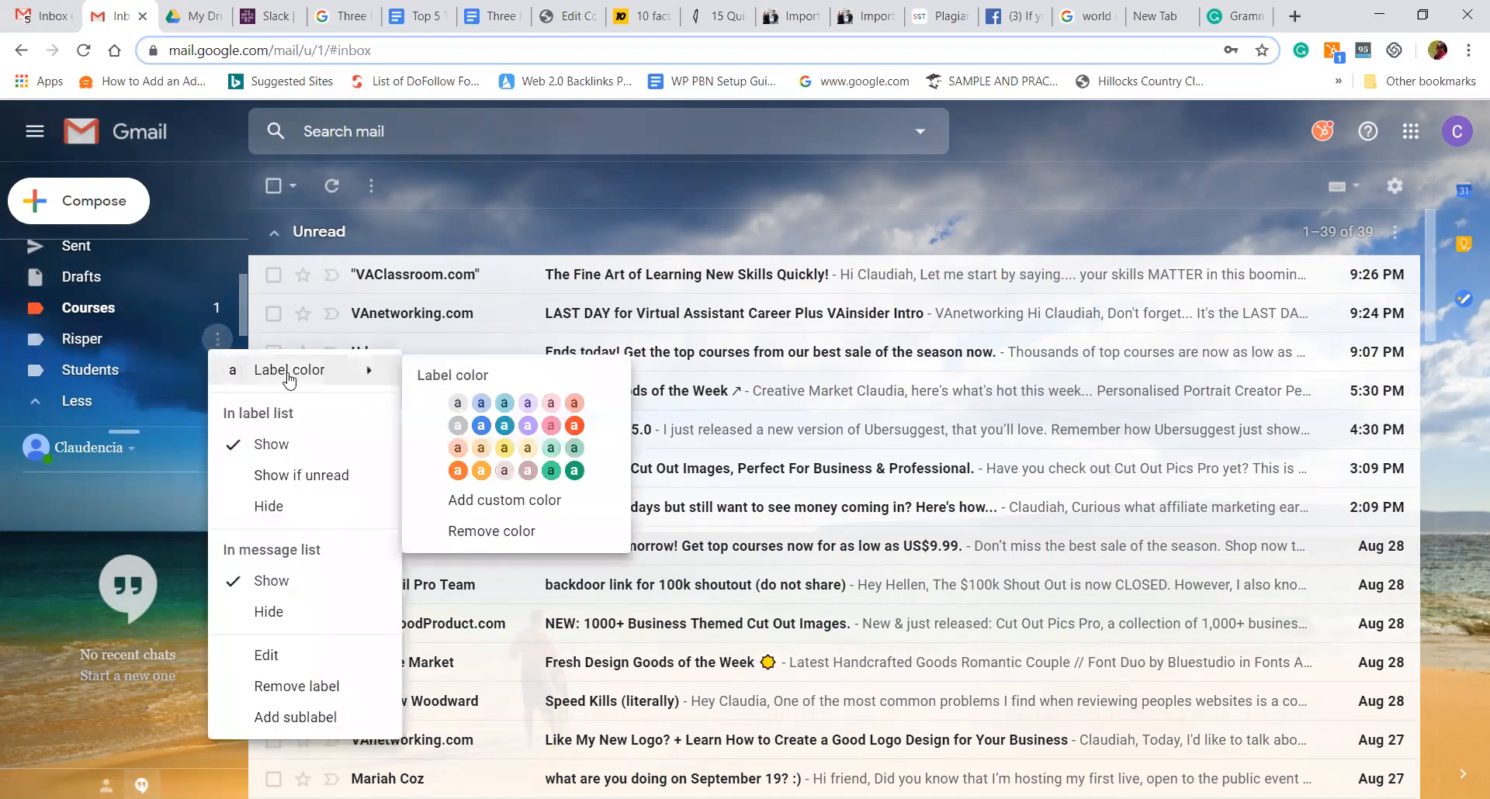
left_click(551, 472)
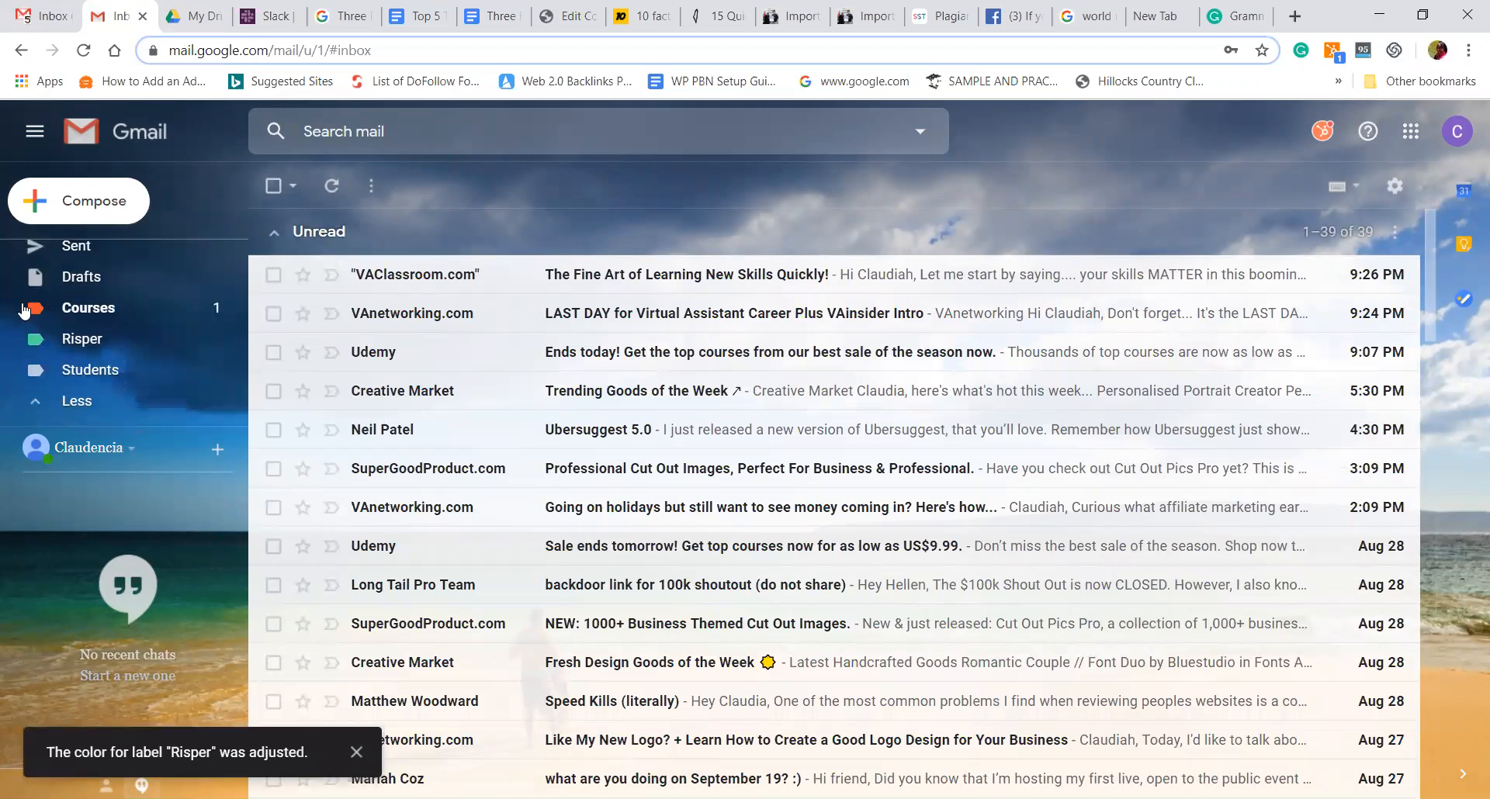